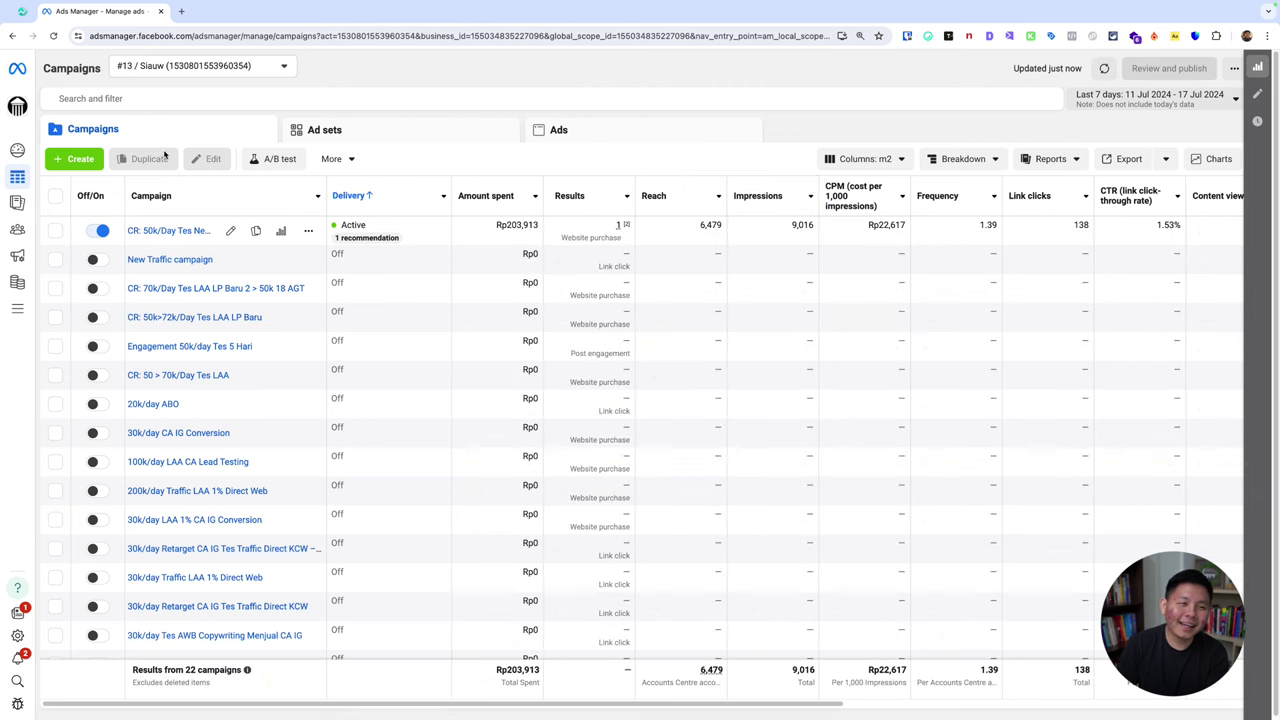
Step: Create a new auction campaign with the Traffic objective using the manual traffic campaign setup
click(74, 158)
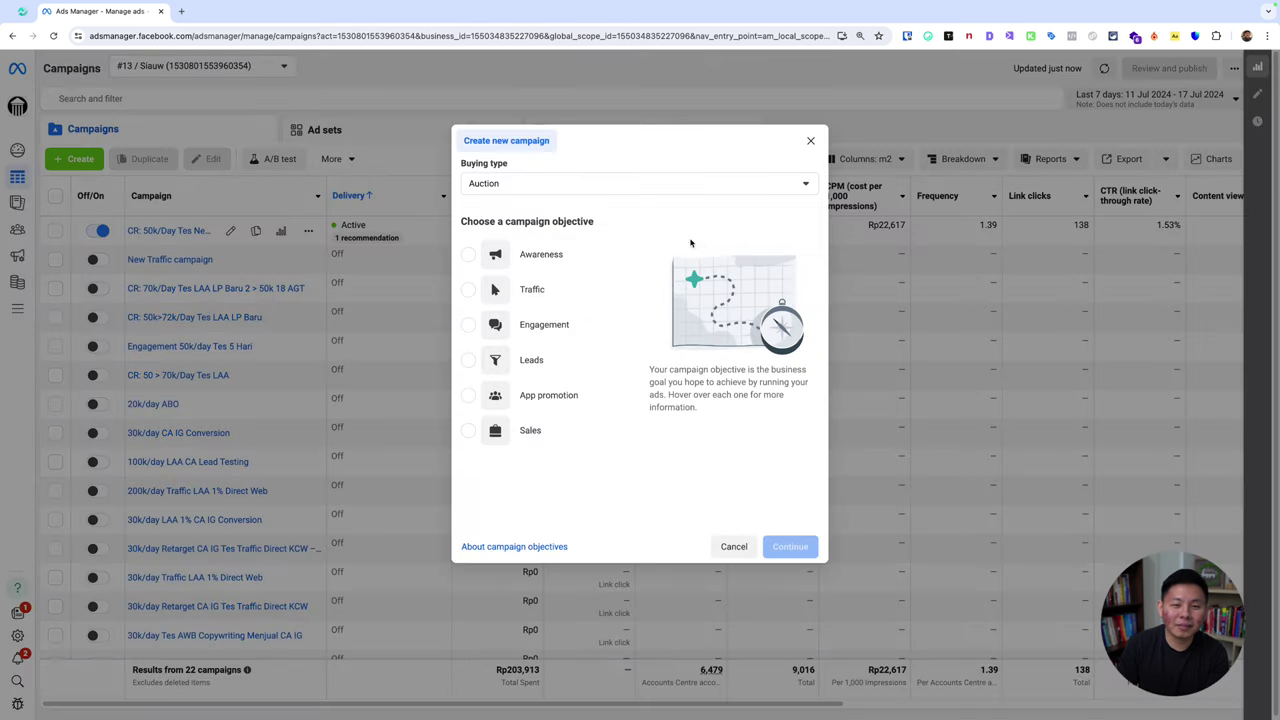
click(545, 356)
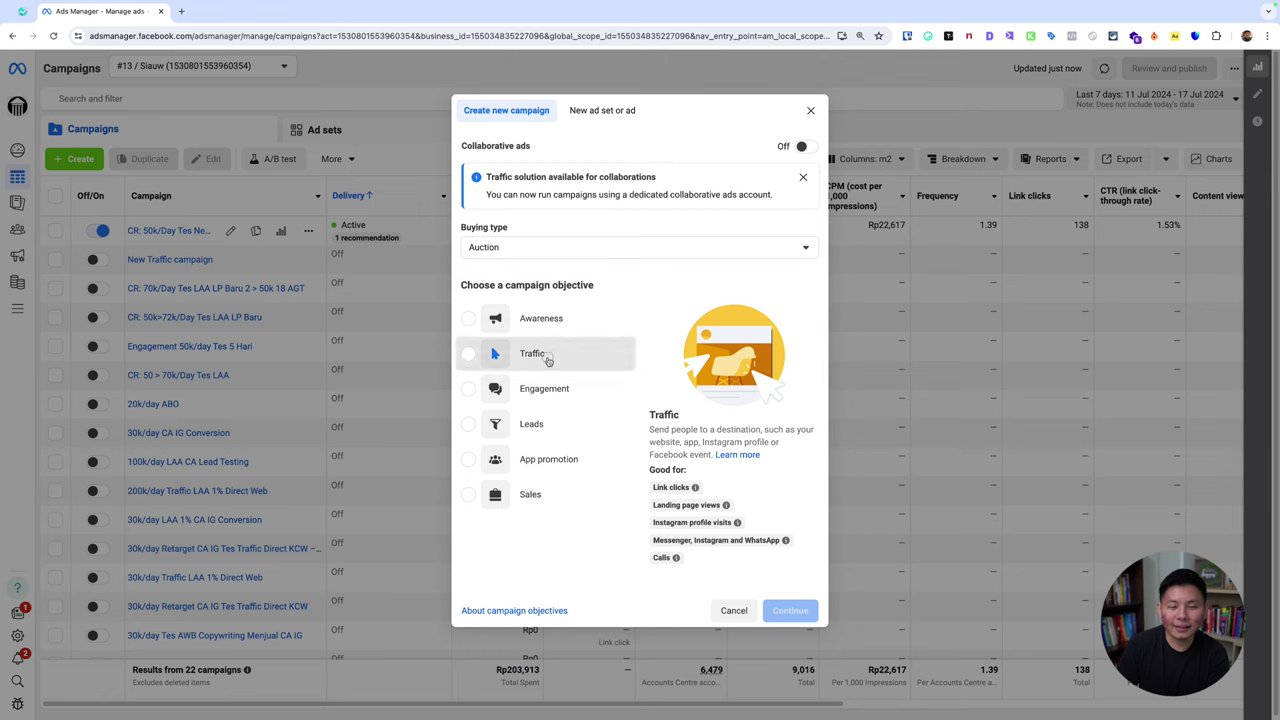
click(786, 612)
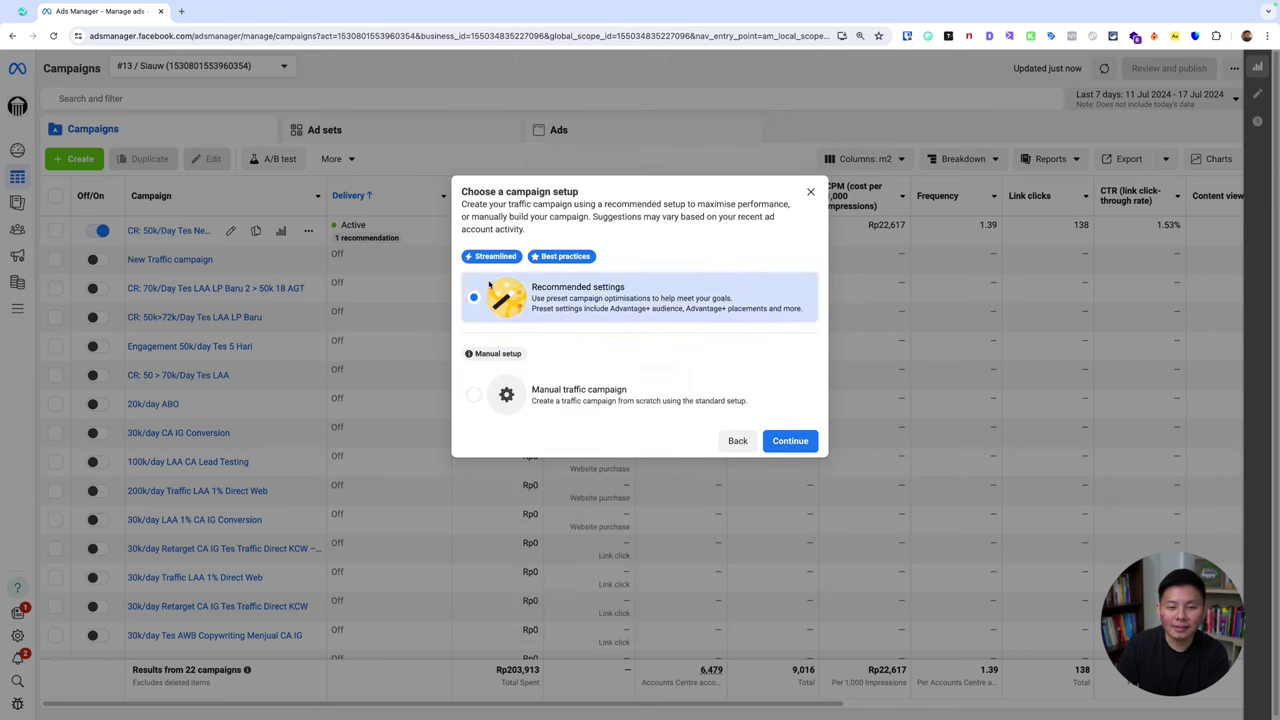
click(655, 396)
click(778, 442)
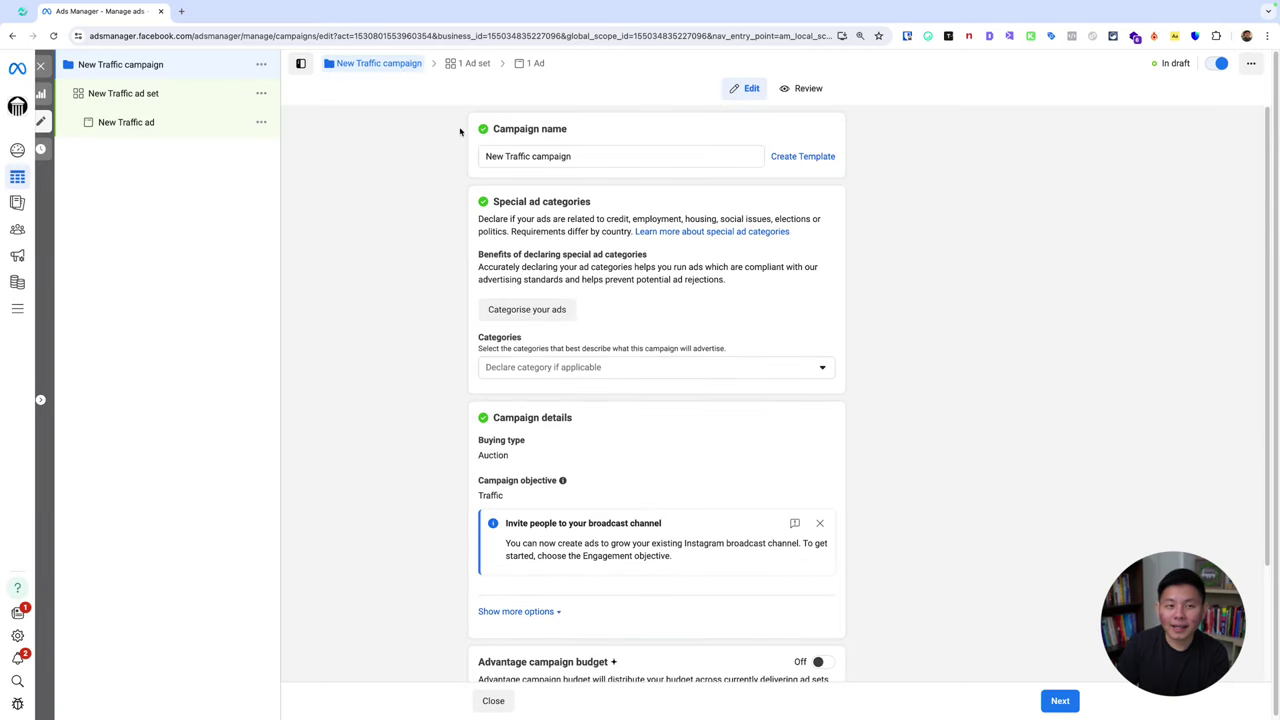
Step: Set the conversion location of the New Traffic ad set to Website
click(168, 90)
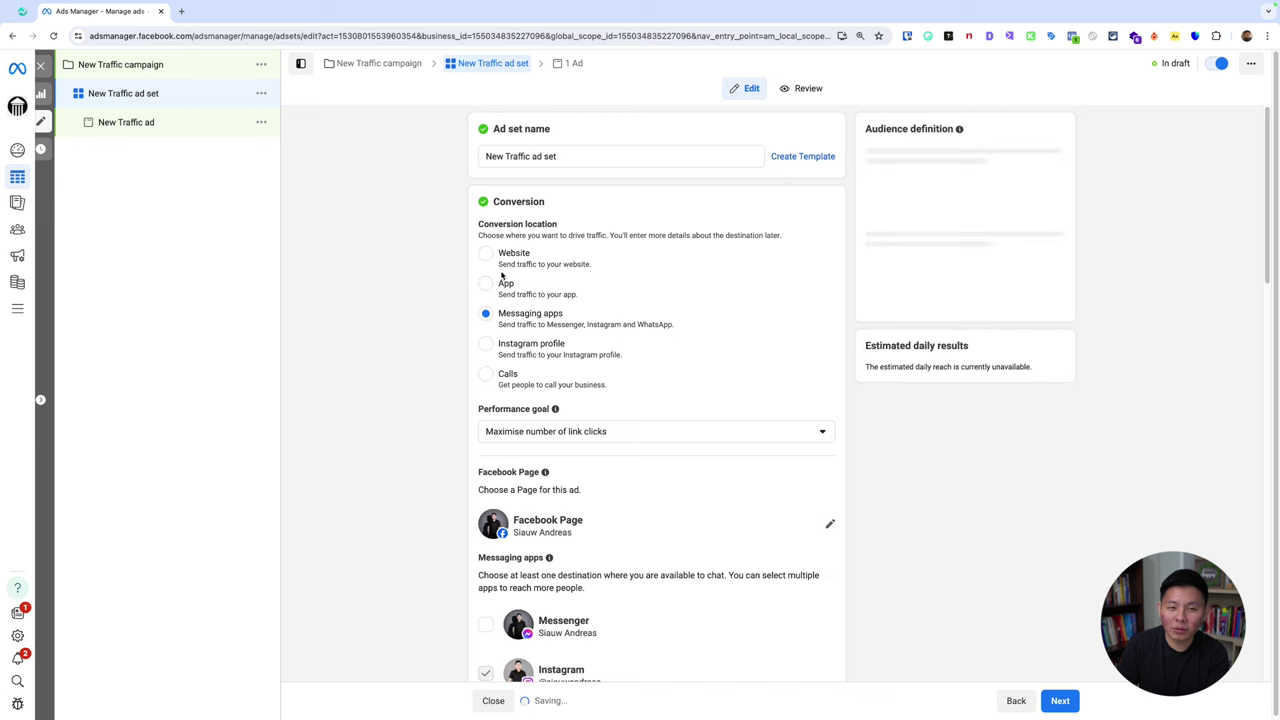
click(505, 262)
Step: Launch the screen annotation tool, outline the ad set's Advantage+ audience section in red, and clear the drawing
scroll(425, 258, down, 2)
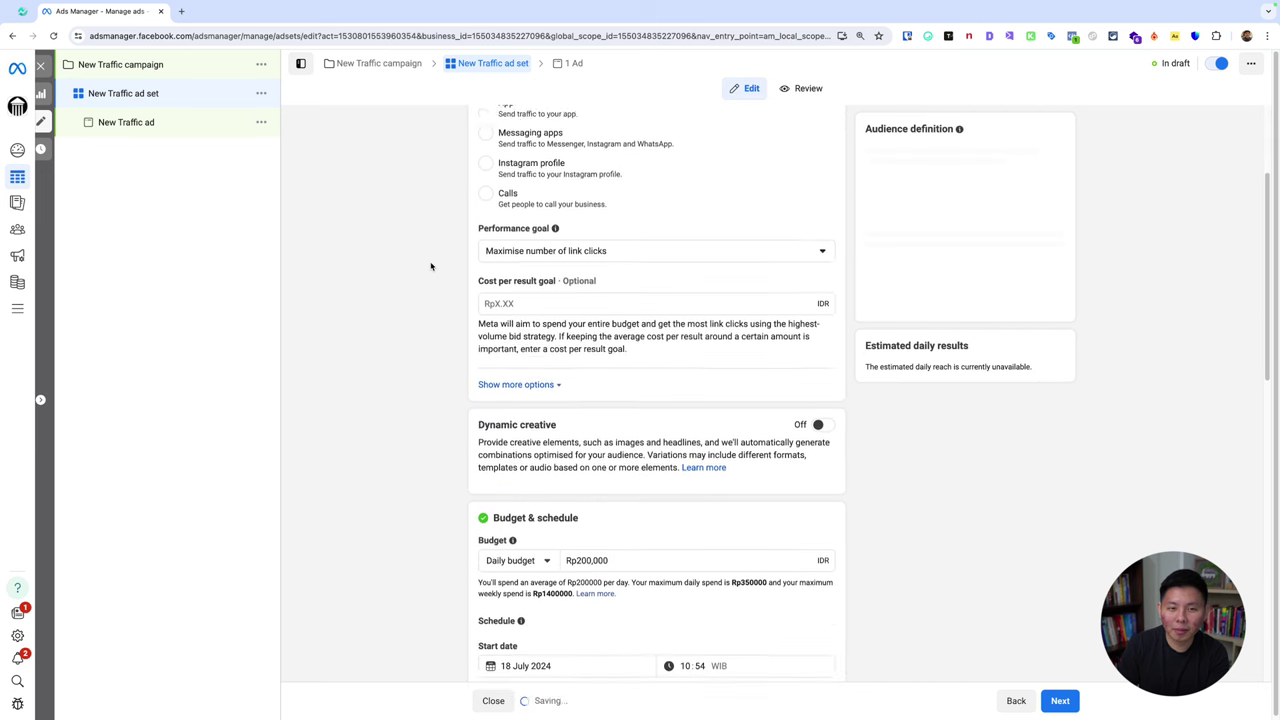
scroll(431, 266, down, 4)
scroll(431, 266, down, 4)
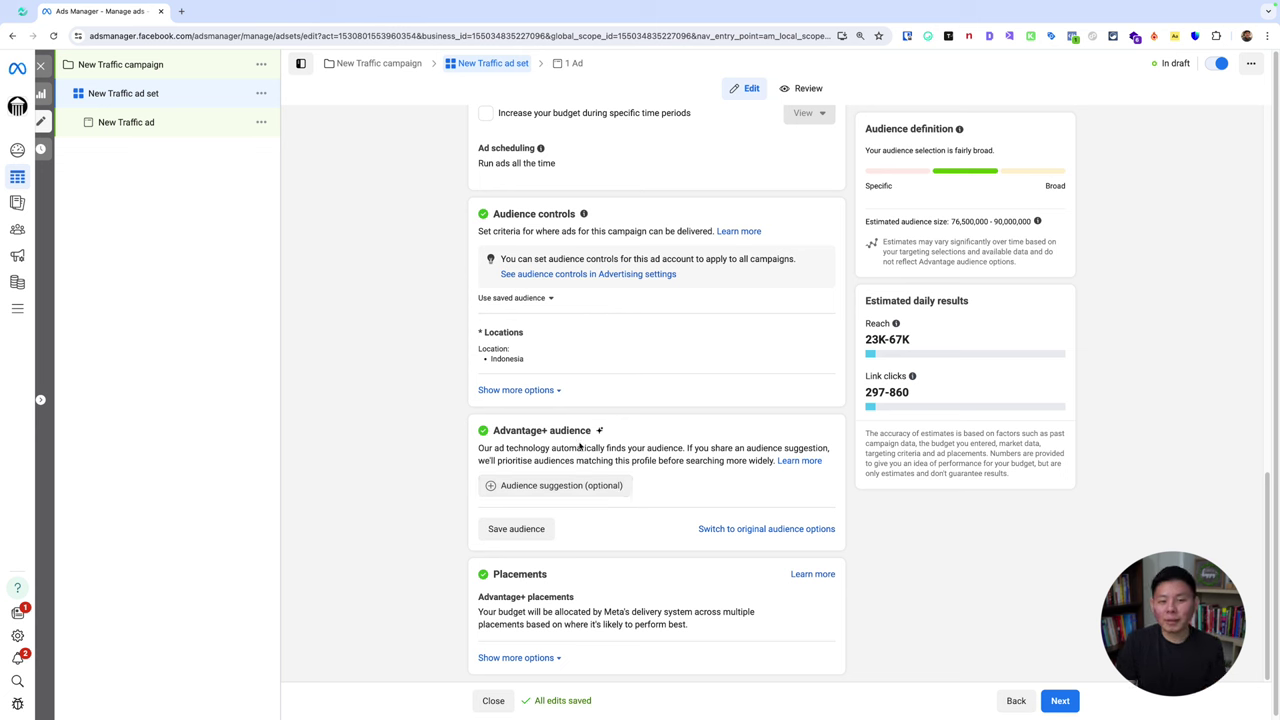
key(super+space)
text(presen)
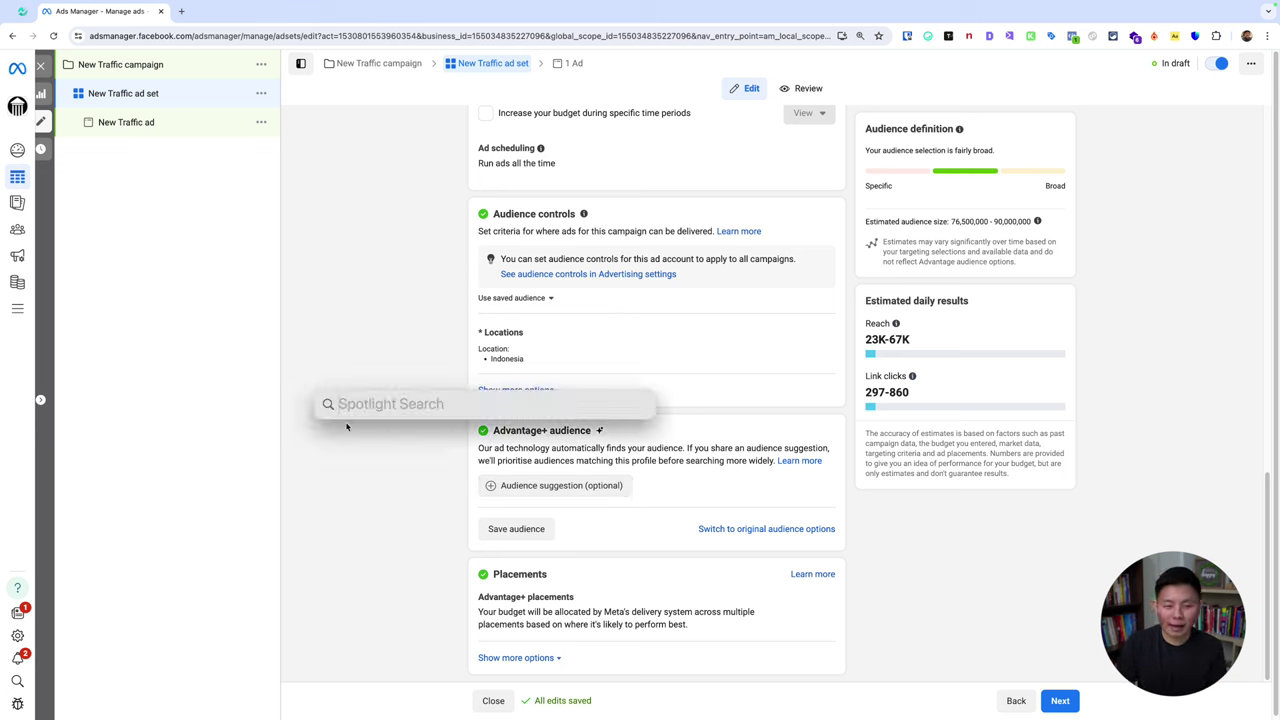
key(Return)
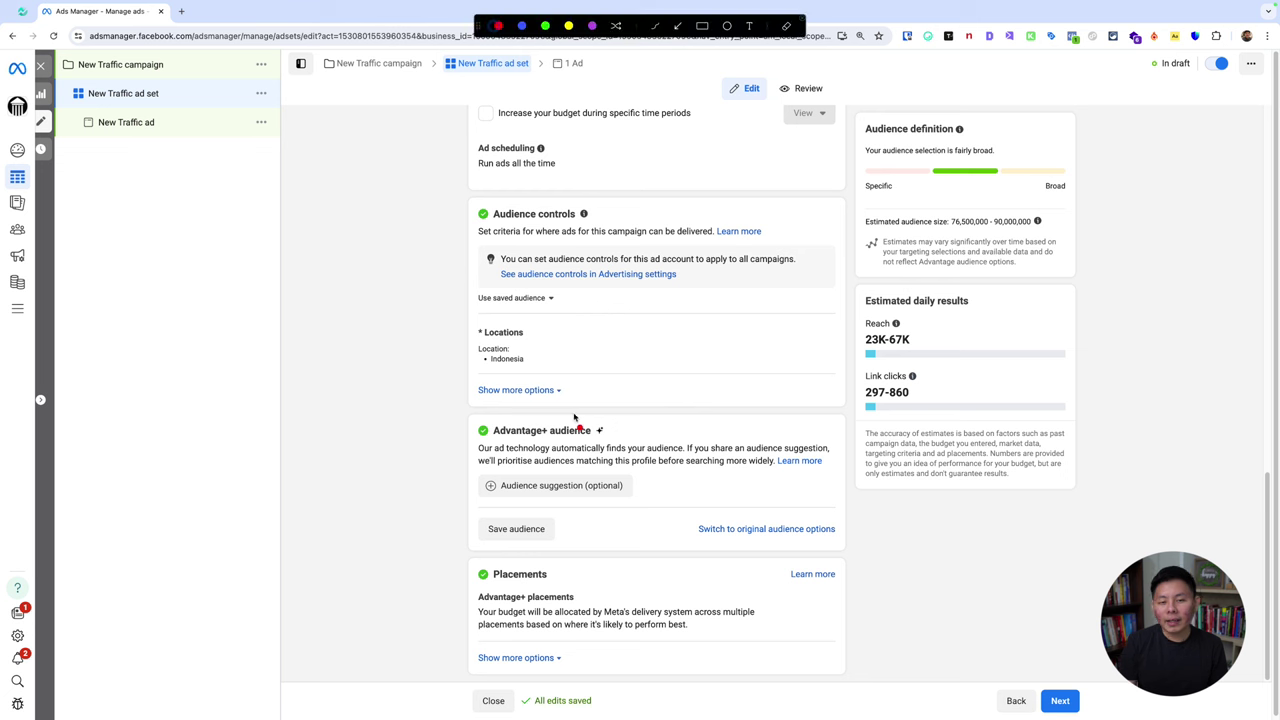
mouse_move(575, 416)
mouse_down()
mouse_move(510, 411)
mouse_move(425, 455)
mouse_move(450, 480)
mouse_move(657, 503)
mouse_move(812, 505)
mouse_move(852, 490)
mouse_move(860, 418)
mouse_move(518, 390)
mouse_up()
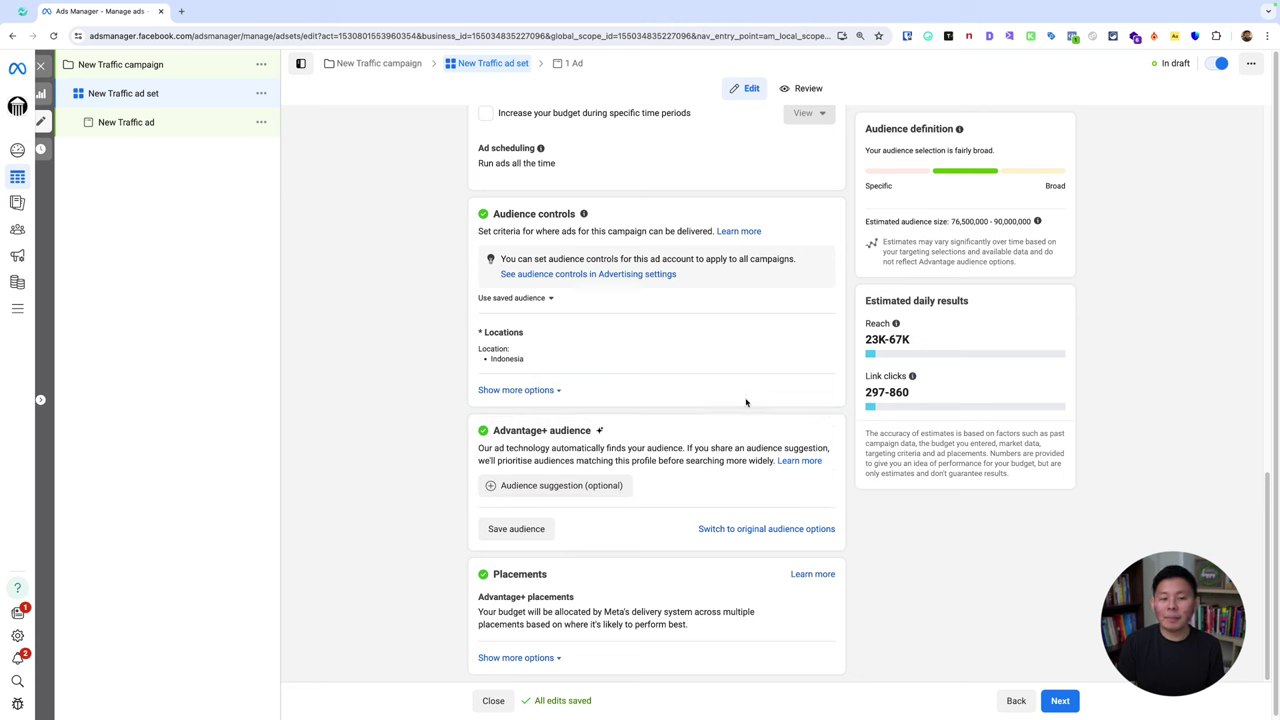
mouse_move(577, 410)
mouse_down()
mouse_move(423, 410)
mouse_move(466, 549)
mouse_move(890, 540)
mouse_move(761, 413)
mouse_move(535, 414)
mouse_up()
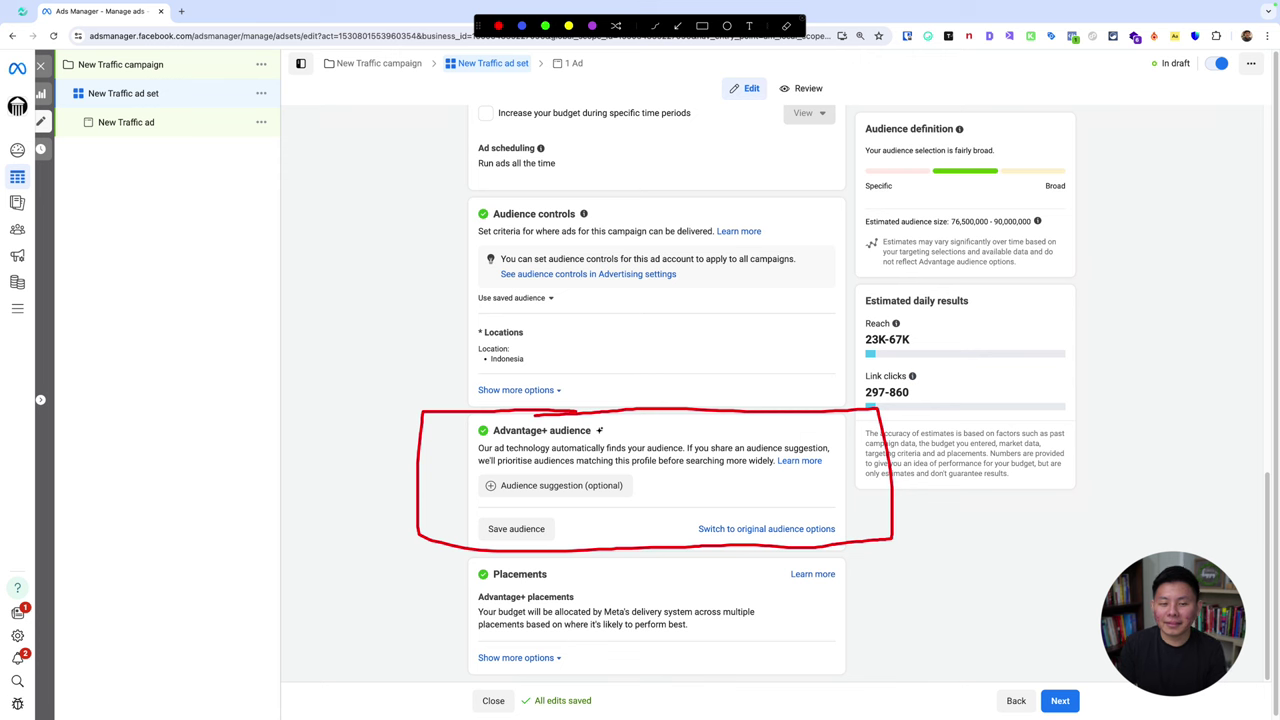
key(Escape)
Step: Add an audience suggestion under Advantage+ audience and set its gender to Women
click(615, 486)
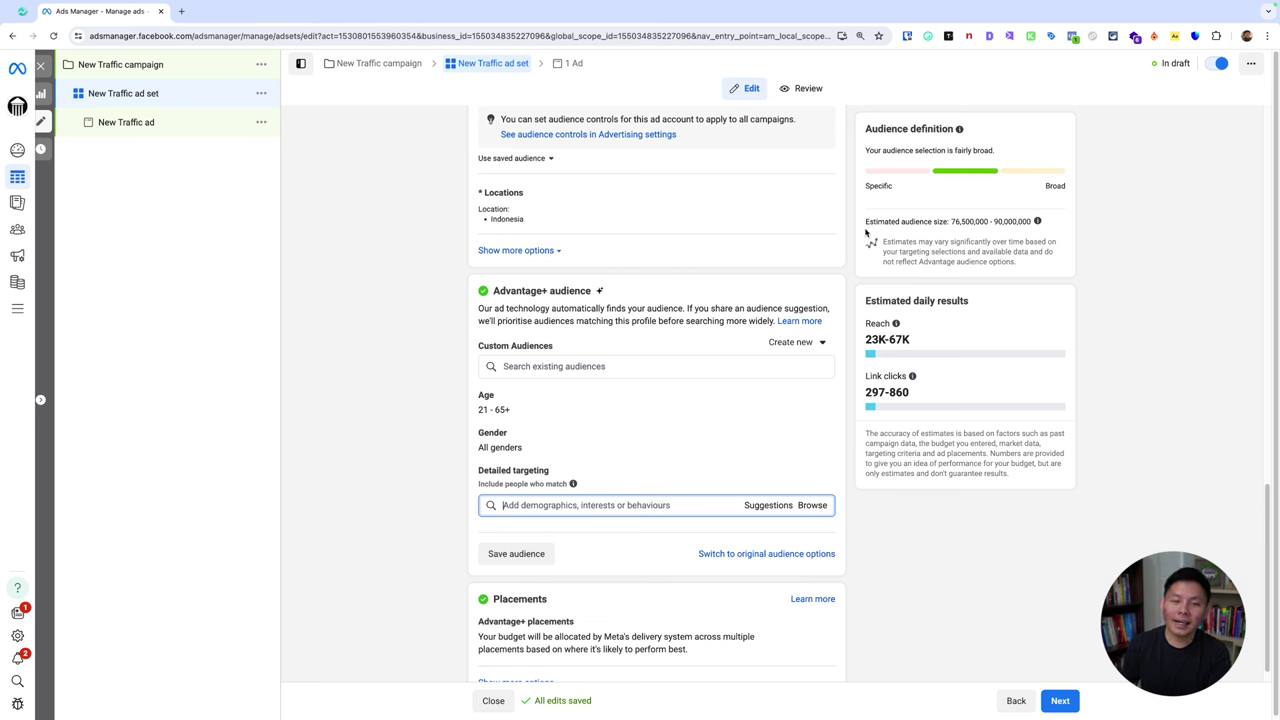
triple_click(581, 289)
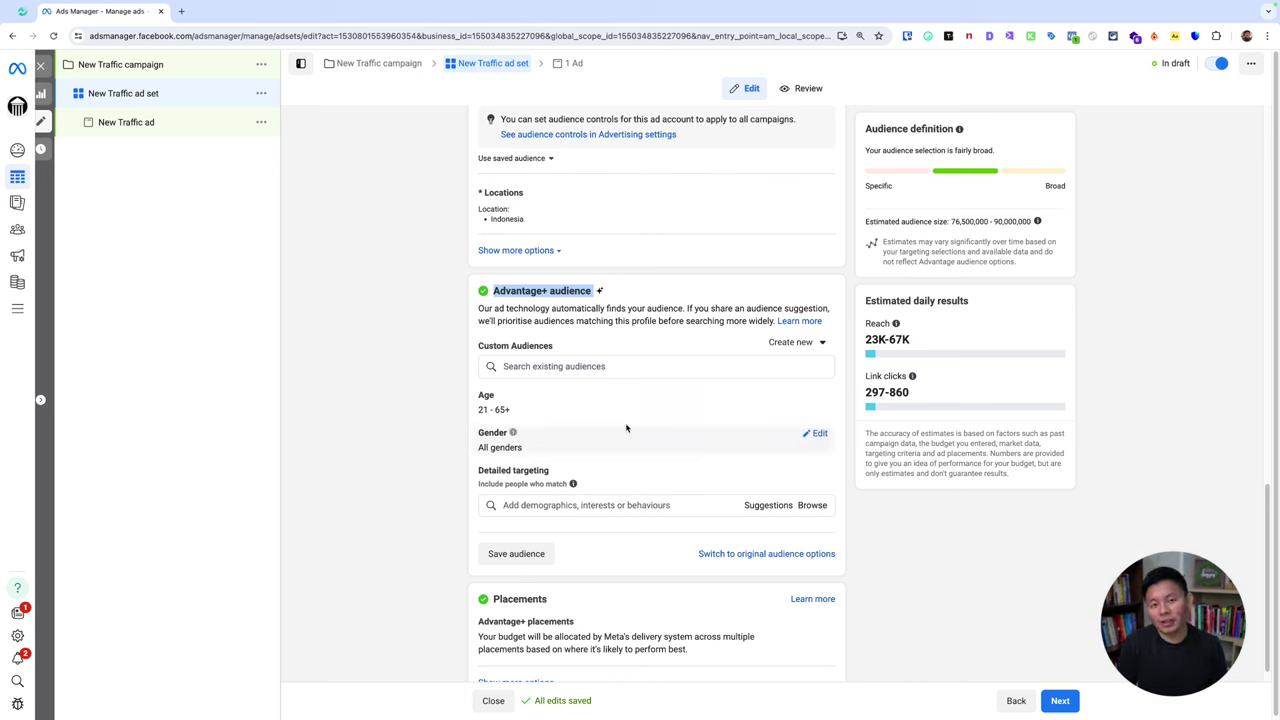
click(815, 432)
click(596, 449)
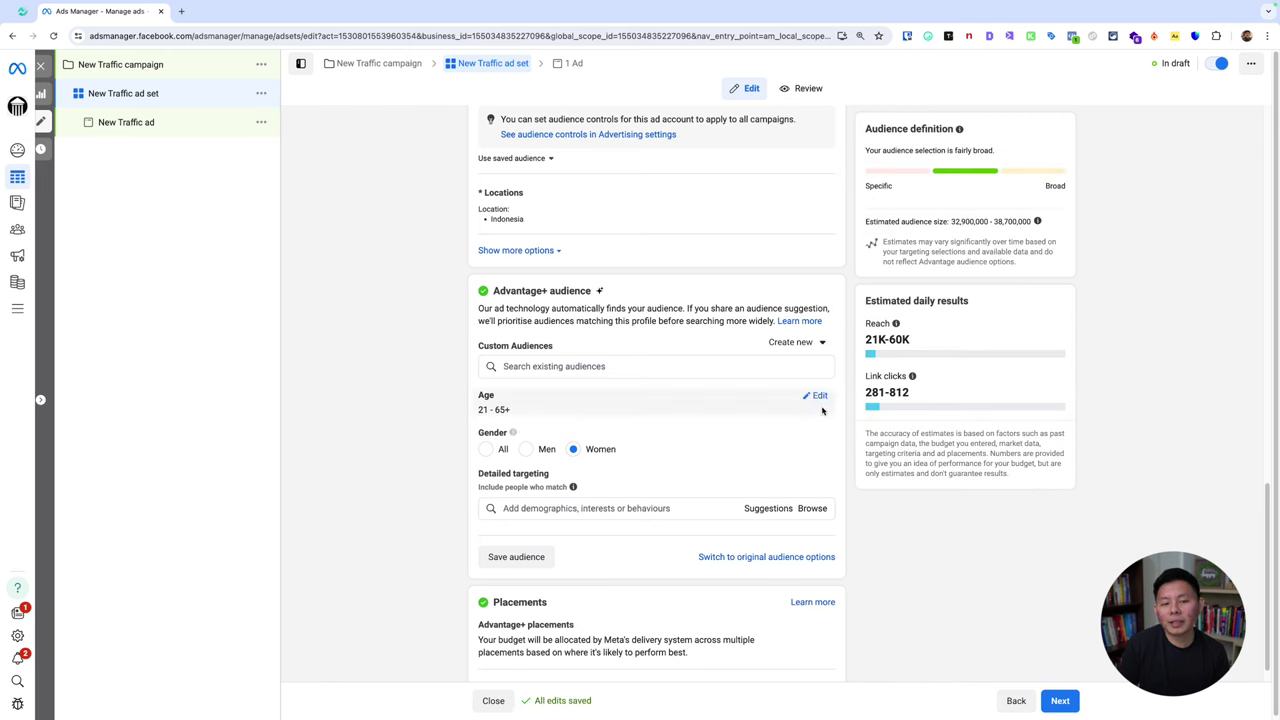
Step: Set the suggested audience's age range to 32–60
click(818, 395)
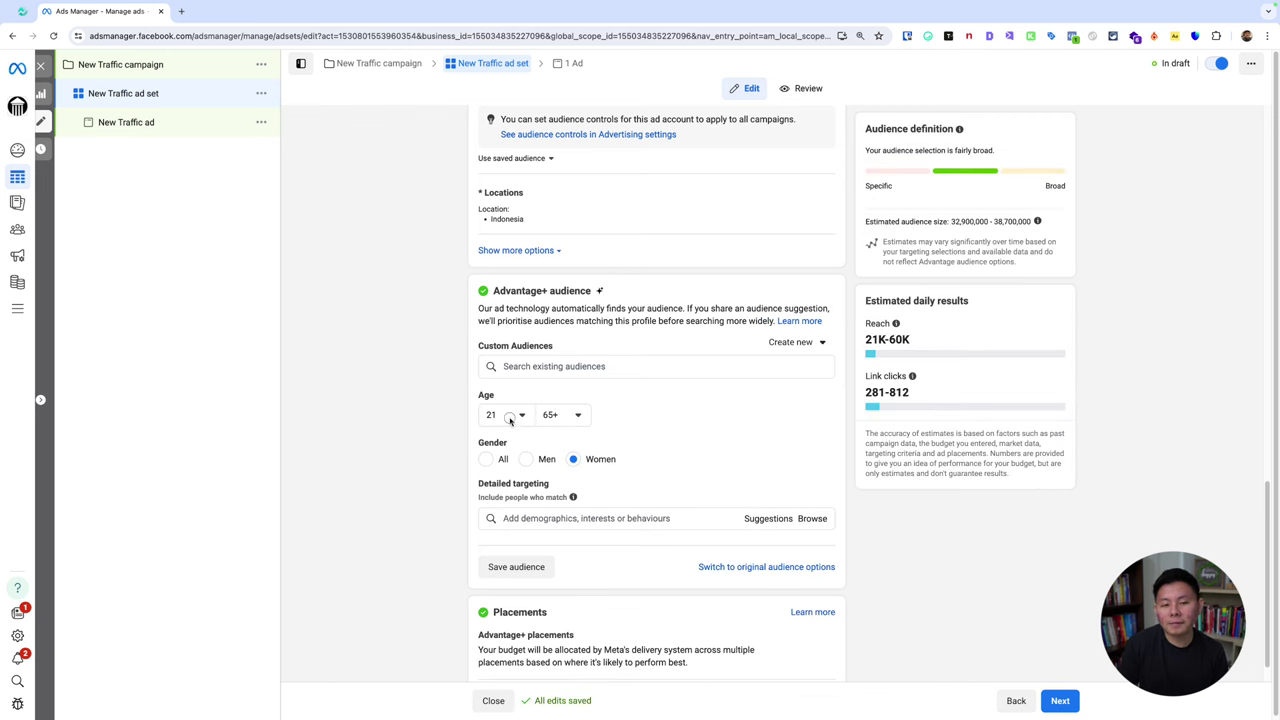
click(508, 414)
scroll(548, 528, down, 3)
scroll(532, 451, down, 2)
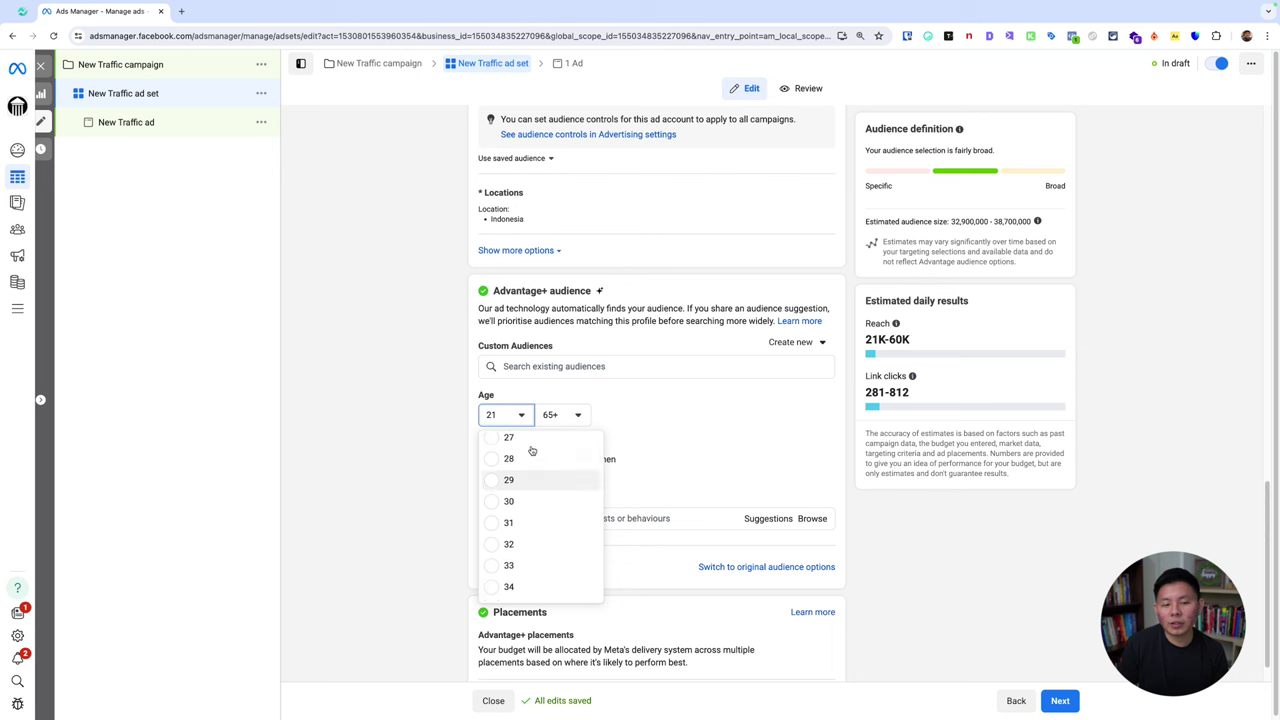
click(539, 452)
click(556, 416)
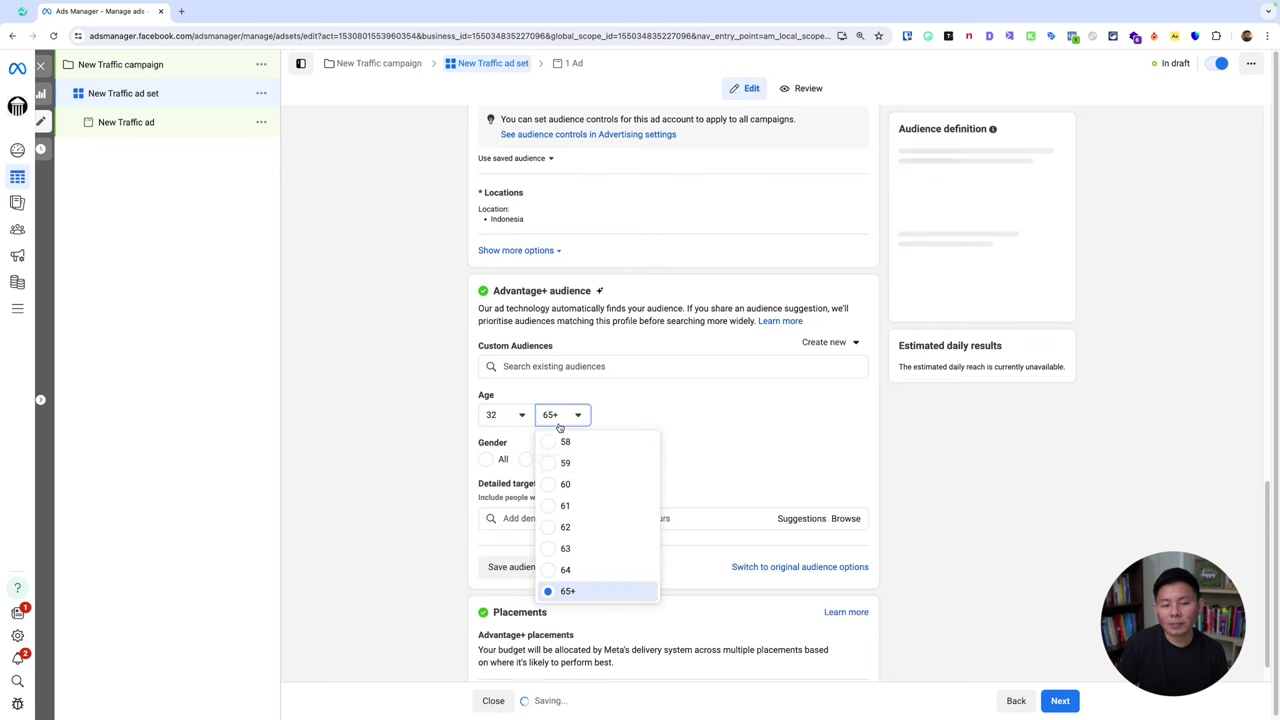
click(552, 483)
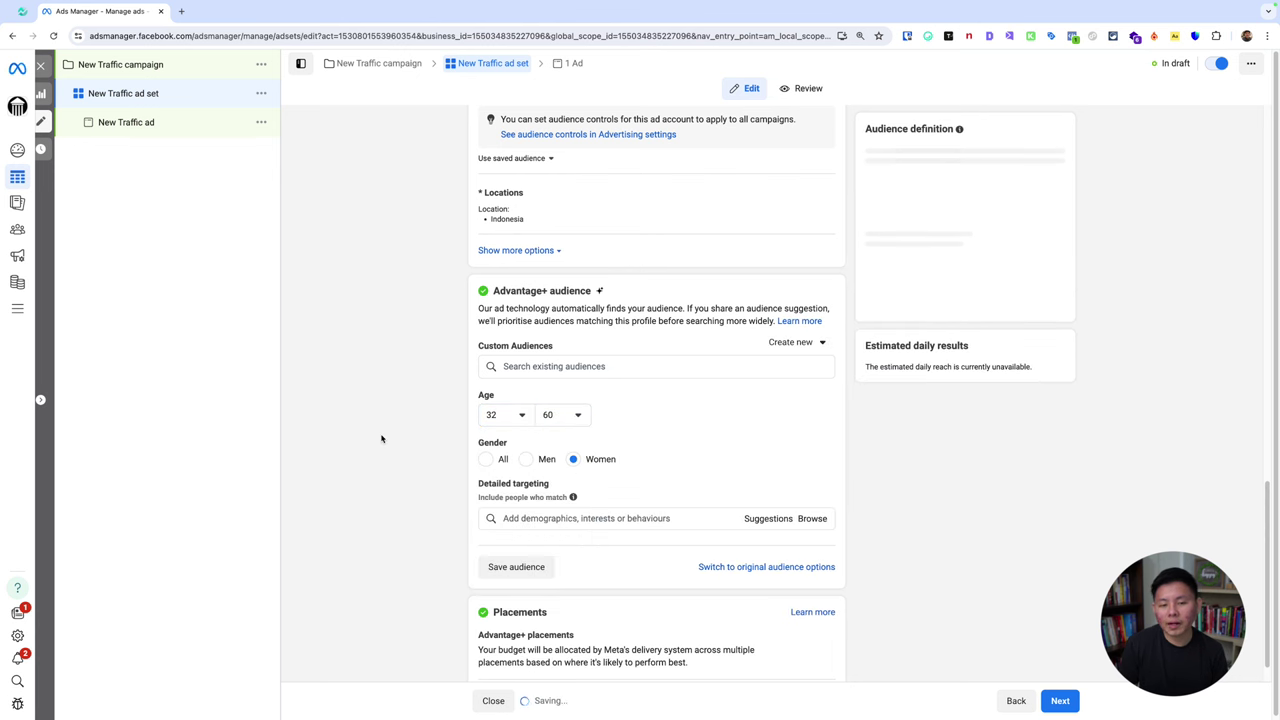
Step: Outline the Detailed targeting field in red with the annotation tool, and clear the drawing
scroll(683, 481, down, 1)
key(ctrl+shift+a)
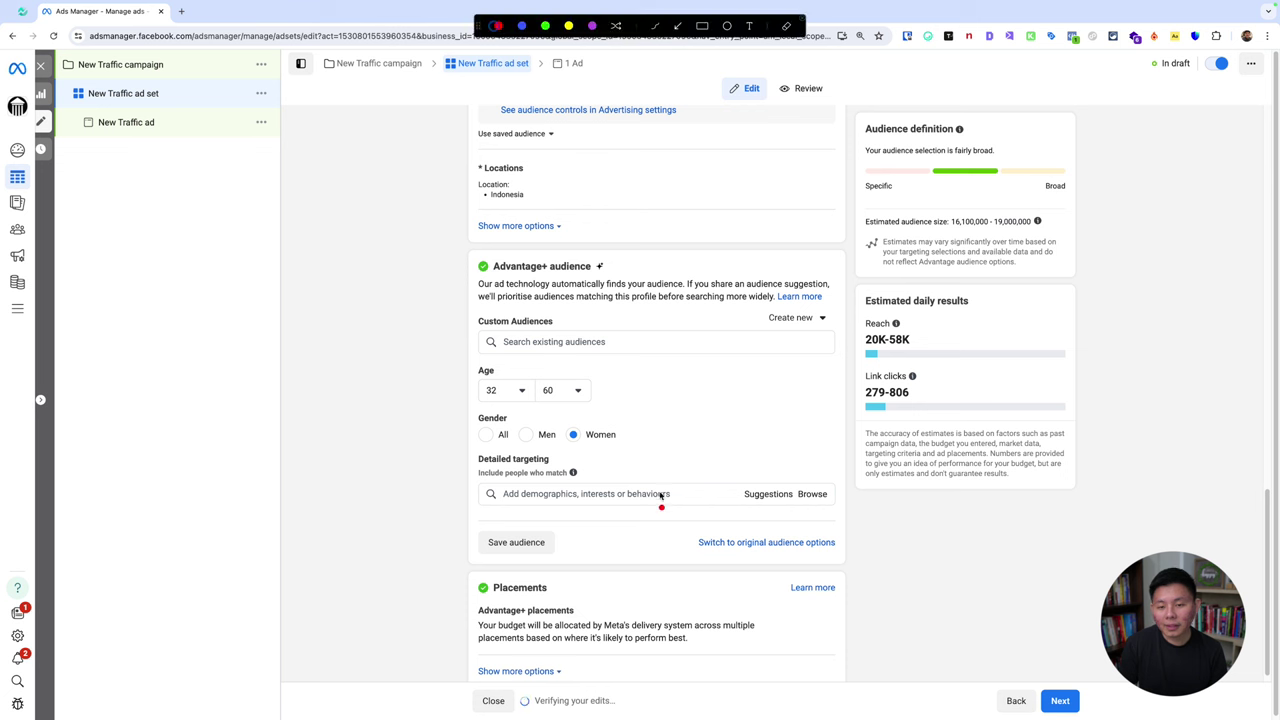
mouse_move(657, 490)
mouse_down()
mouse_move(460, 515)
mouse_move(545, 525)
mouse_move(846, 505)
mouse_move(835, 460)
mouse_move(462, 454)
mouse_move(430, 520)
mouse_up()
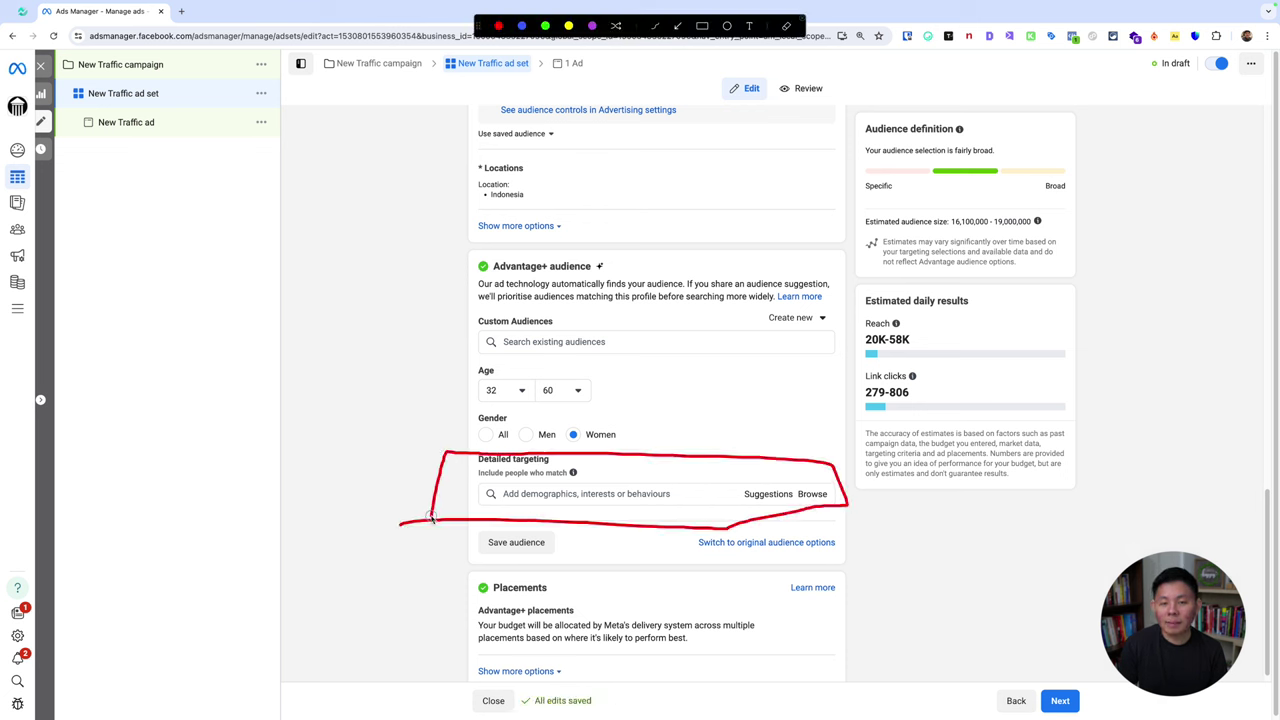
key(Escape)
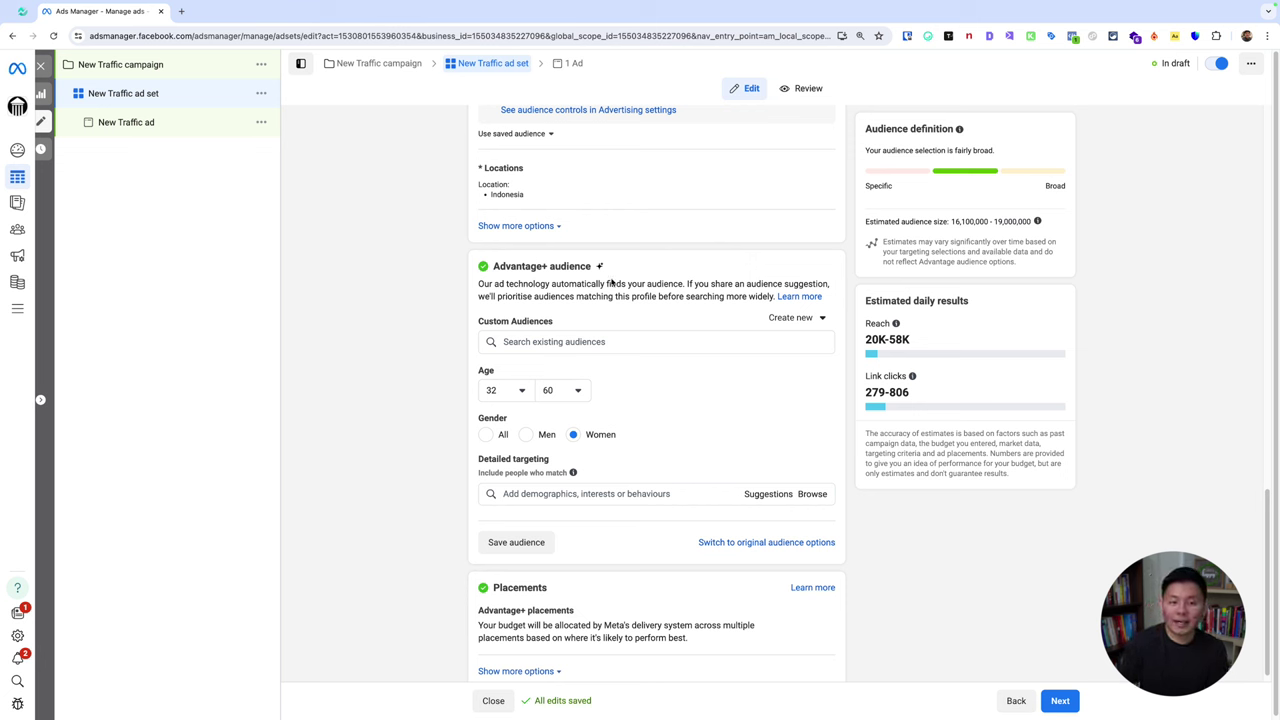
Step: Mark the Advantage+ audience heading in red with the annotation tool, and clear the drawing
key(ctrl+shift+a)
drag(600, 255, 672, 258)
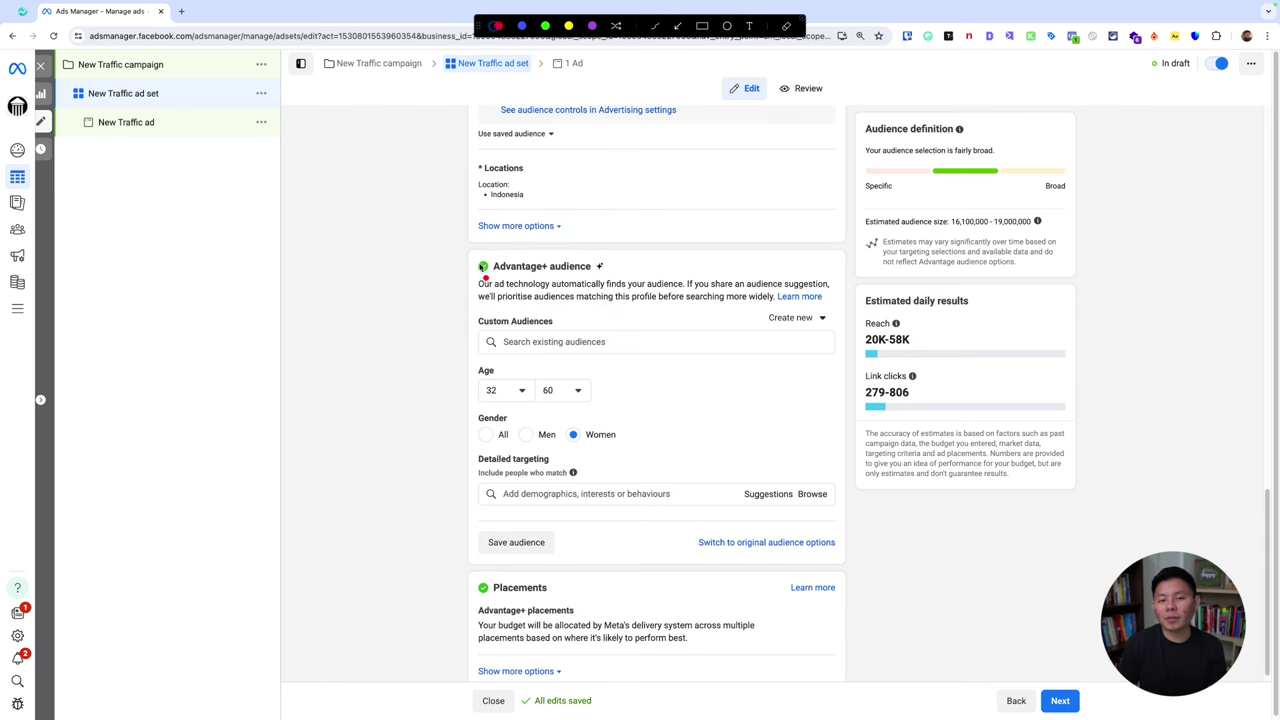
mouse_move(437, 286)
mouse_down()
mouse_move(621, 242)
mouse_move(377, 316)
mouse_move(529, 317)
mouse_up()
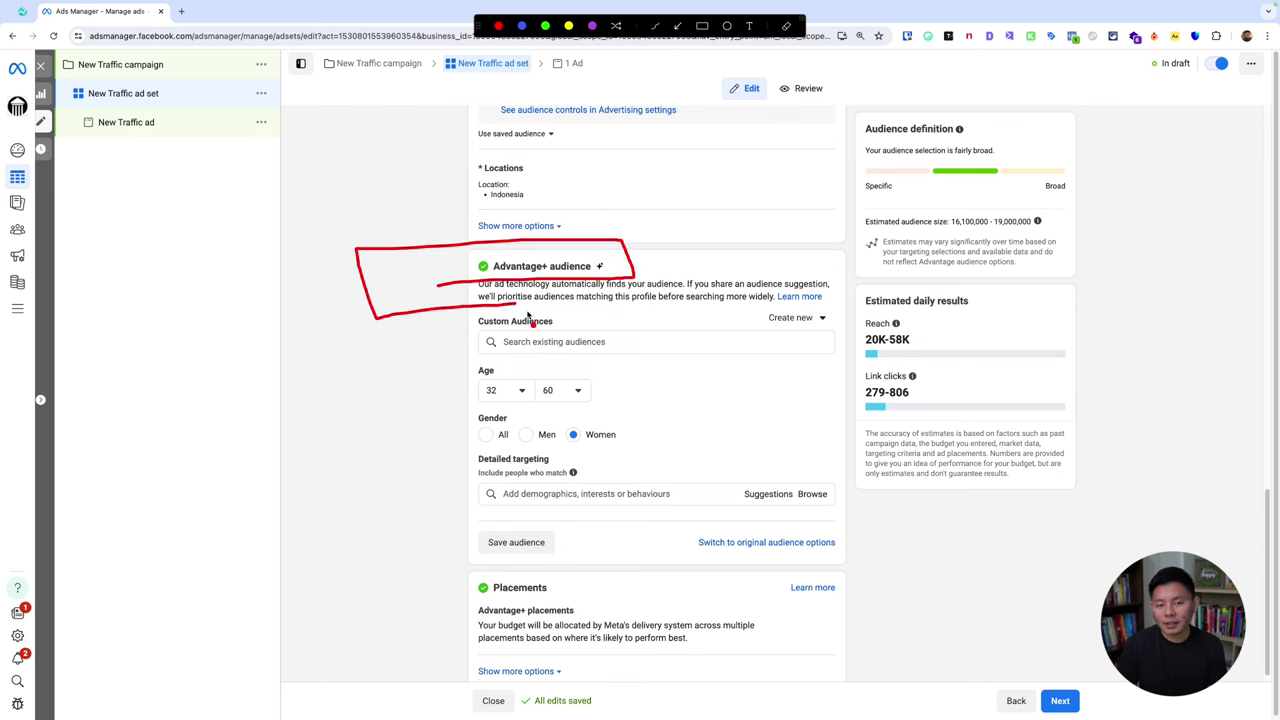
key(Escape)
Step: Open the prompt for switching to original audience options and temporarily outline its Potential outcome text in red
click(744, 542)
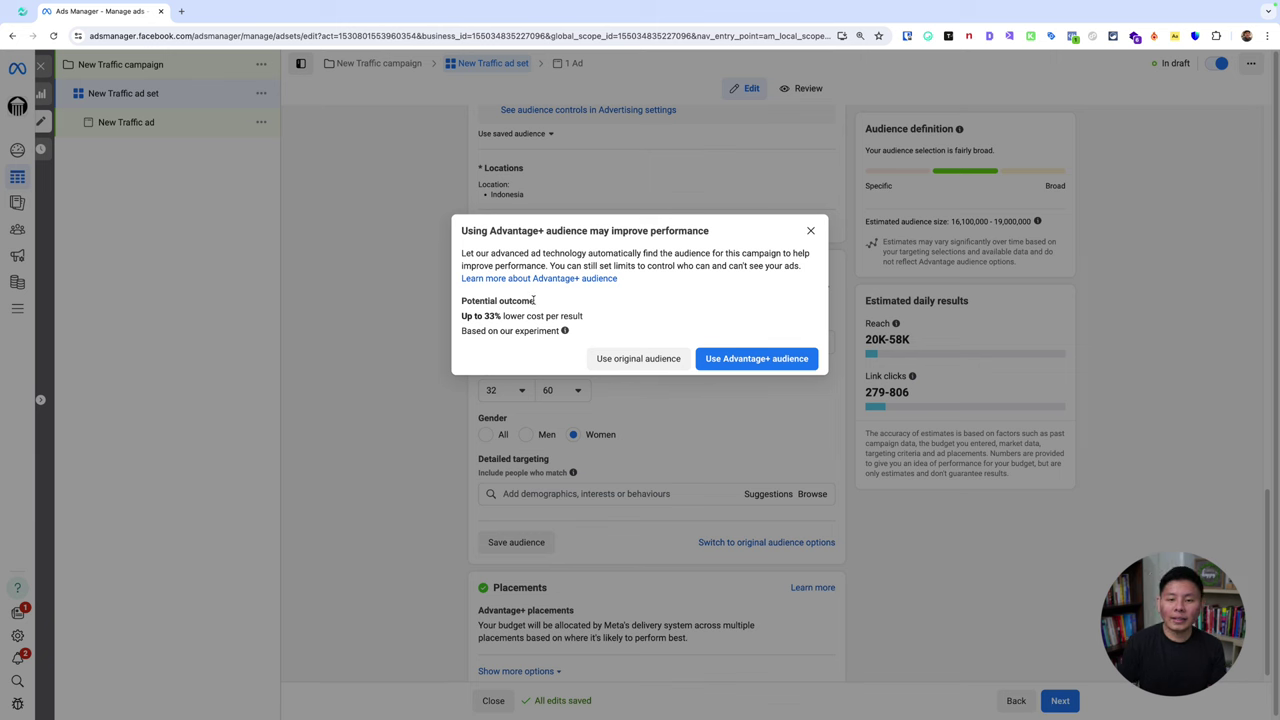
key(super+shift+a)
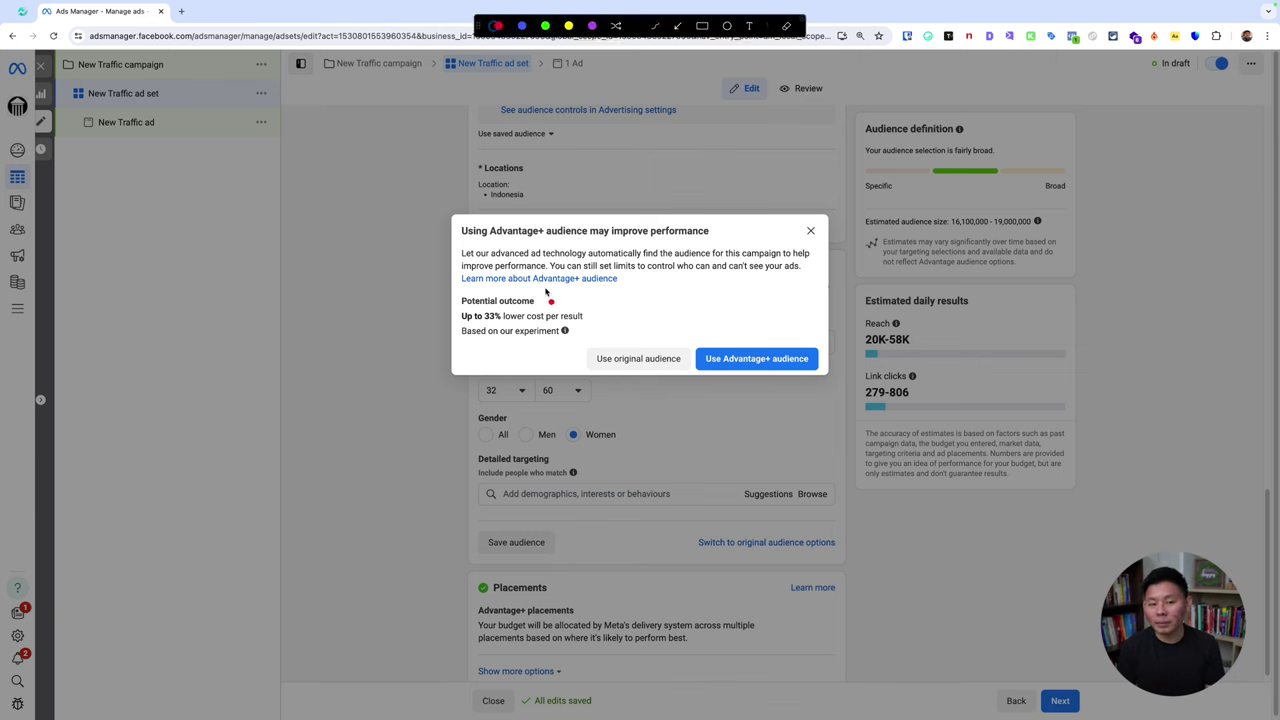
mouse_move(546, 287)
mouse_down()
mouse_move(413, 291)
mouse_move(426, 362)
mouse_move(604, 359)
mouse_move(619, 318)
mouse_move(540, 290)
mouse_up()
click(620, 286)
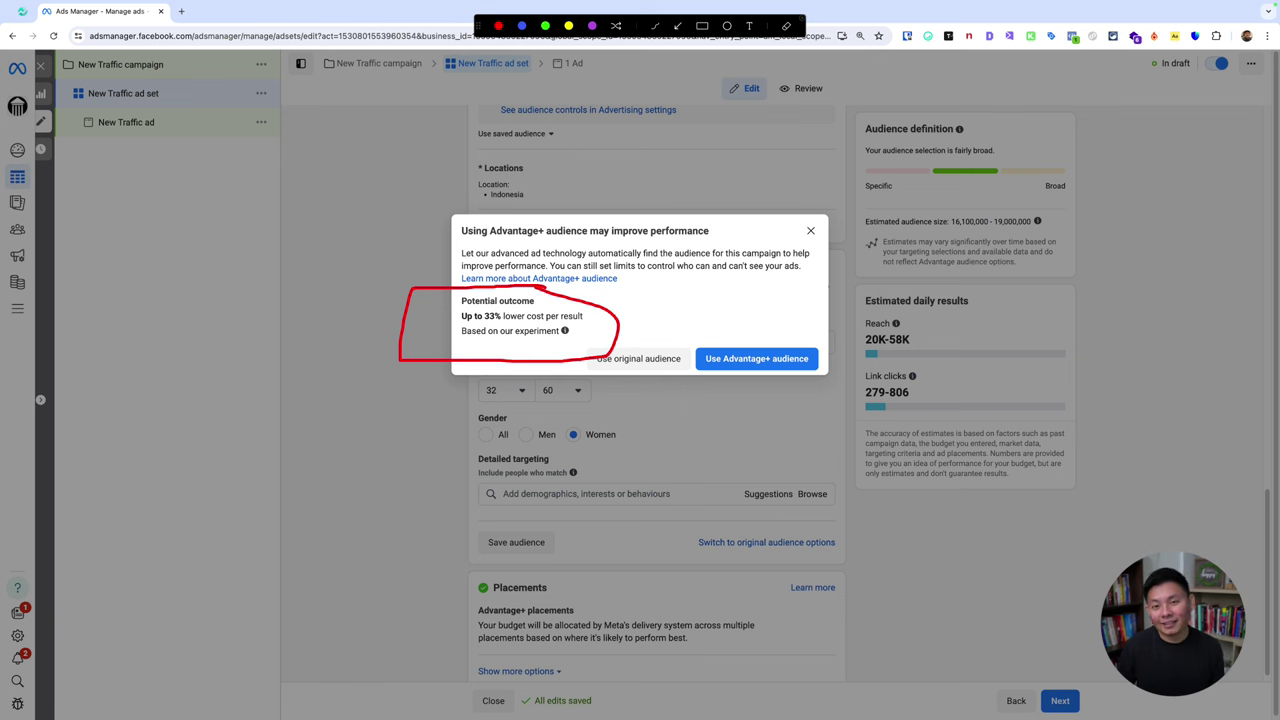
key(Escape)
Step: Switch the ad set to the original audience options, review the Audience section, and reapply Advantage+ audience
click(640, 358)
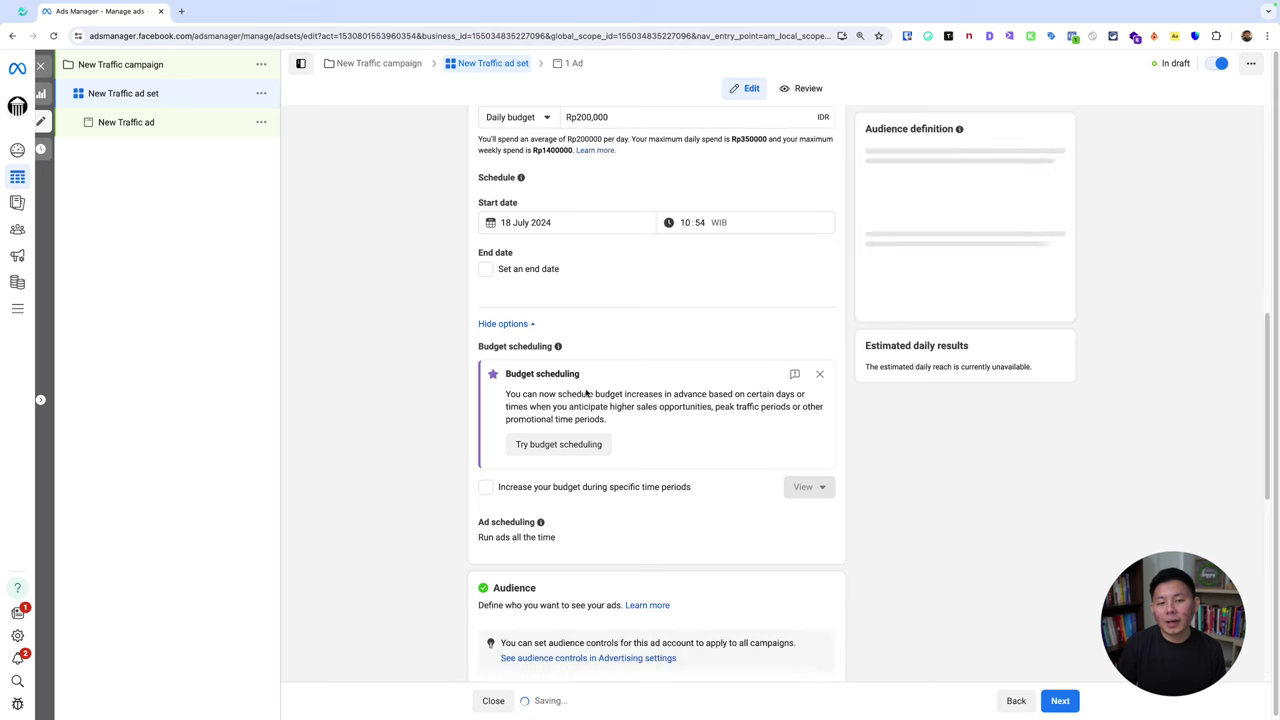
scroll(647, 447, down, 2)
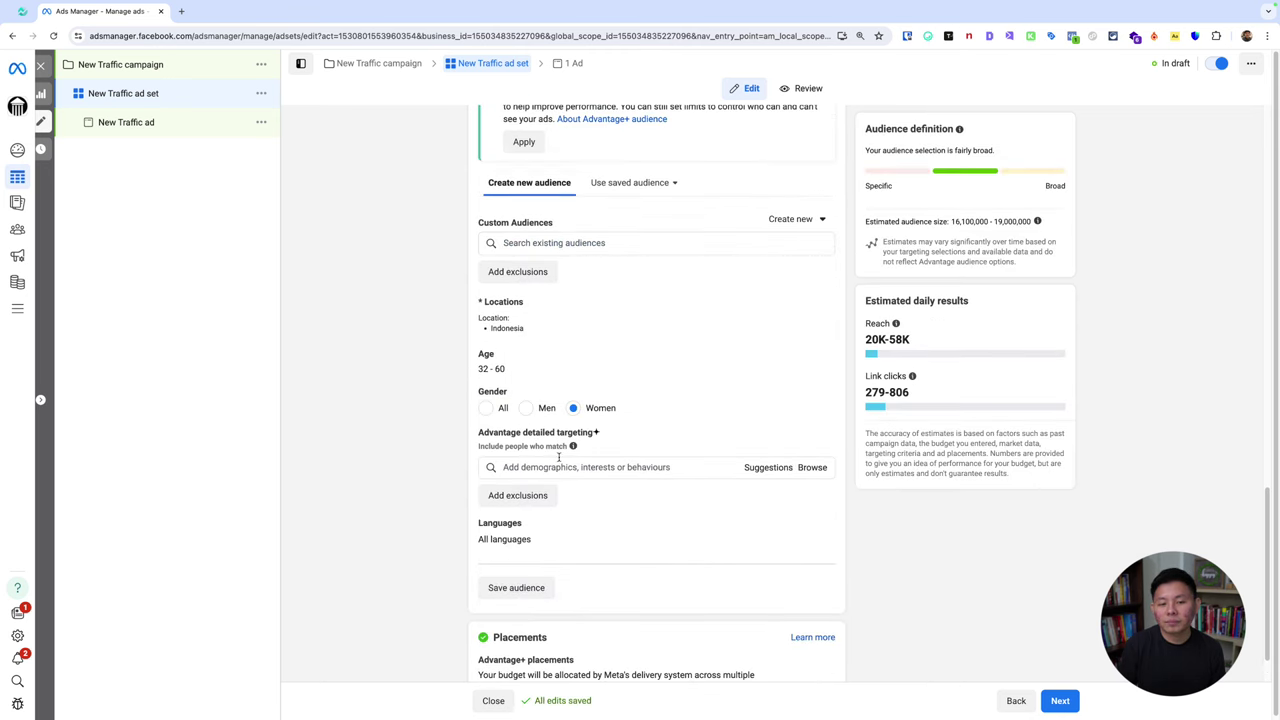
scroll(432, 387, up, 2)
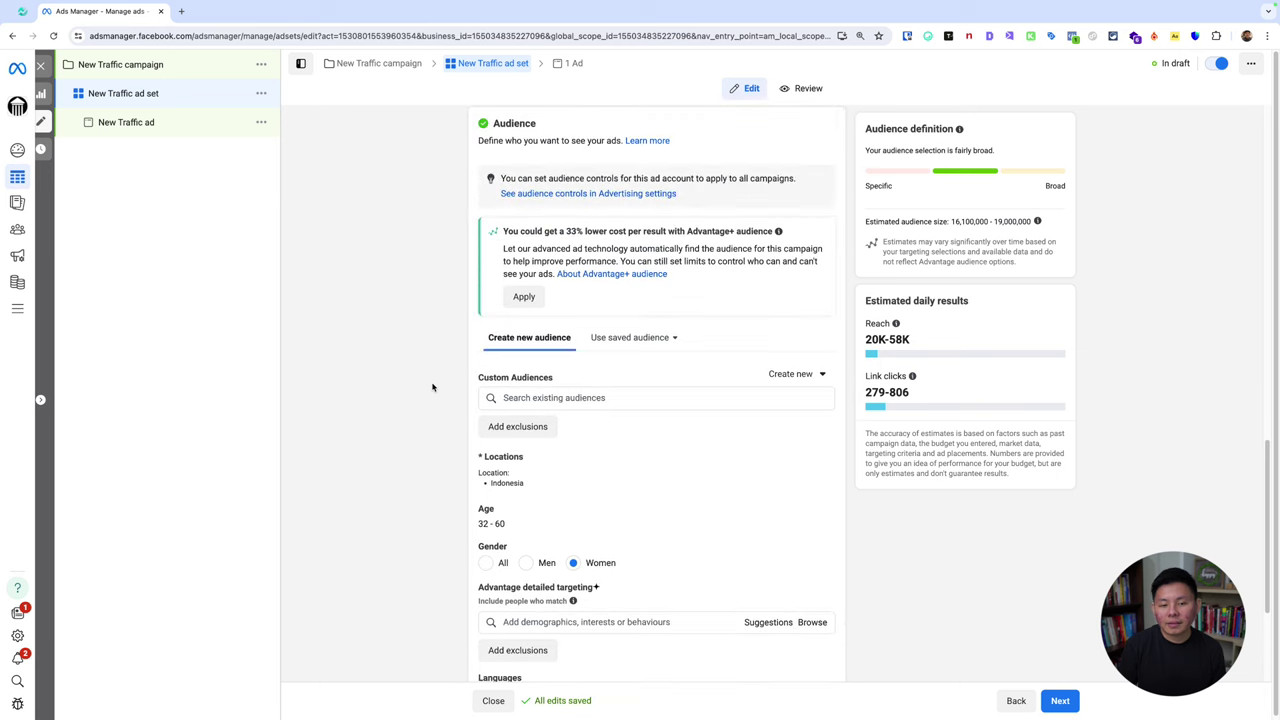
click(524, 296)
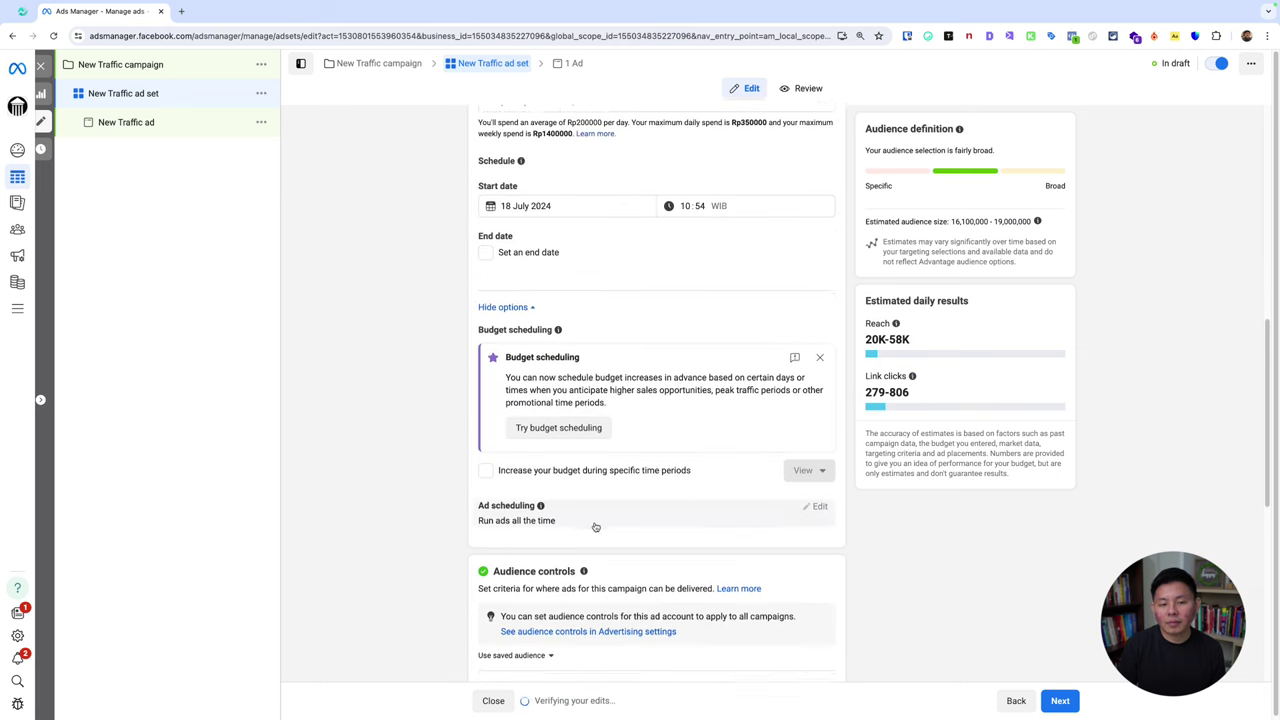
Step: Search detailed targeting for "fashion" in the Advantage+ audience section and add the Fashion accessories (accessories) interest
scroll(595, 526, down, 4)
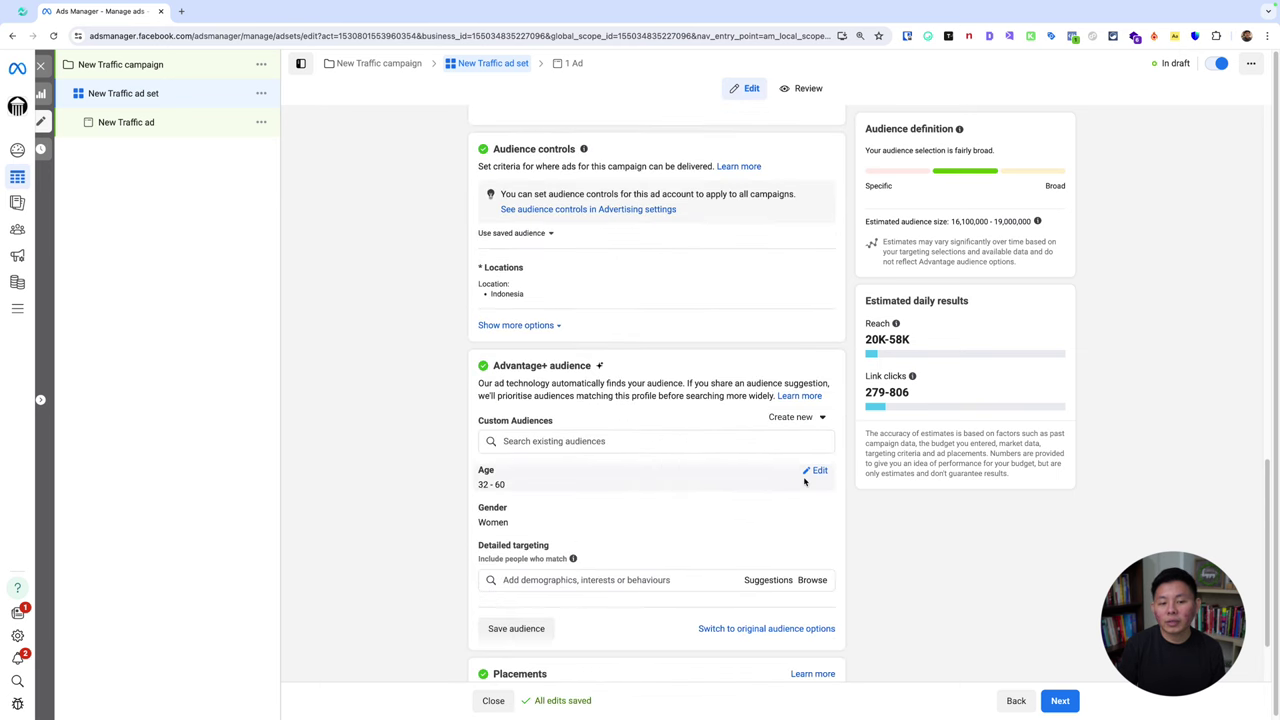
scroll(805, 481, down, 1)
click(688, 484)
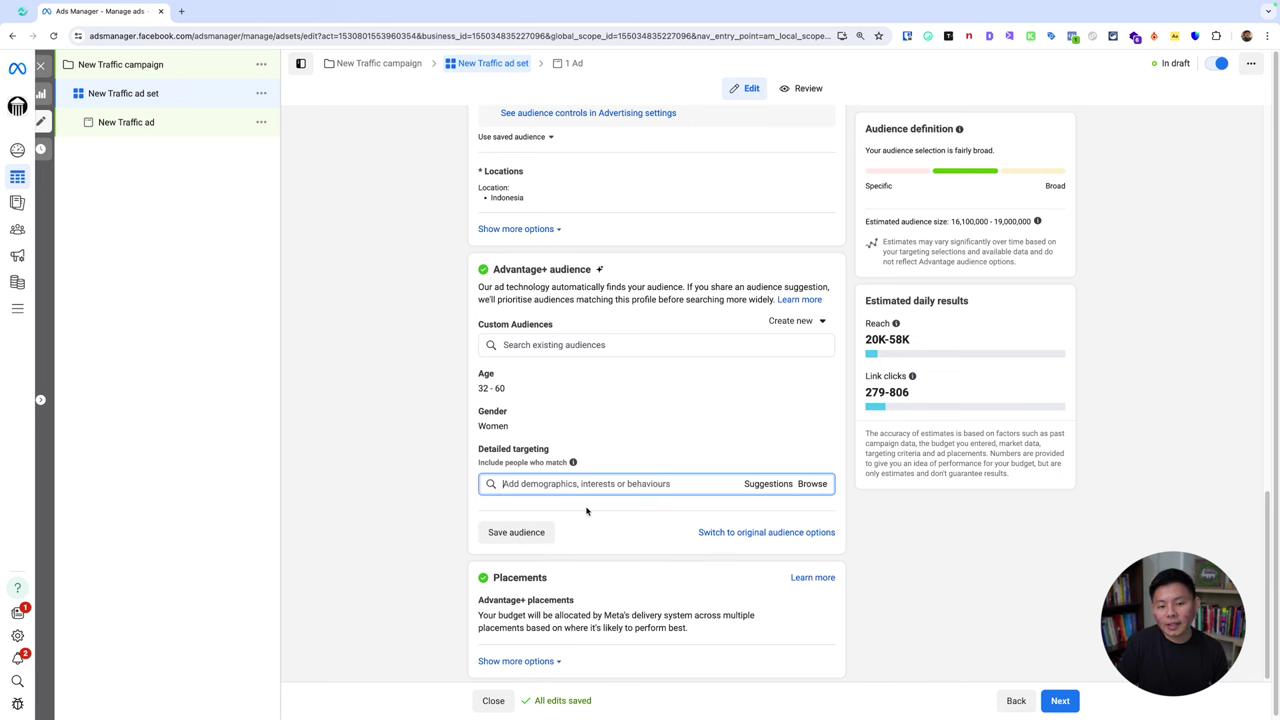
text(fashion)
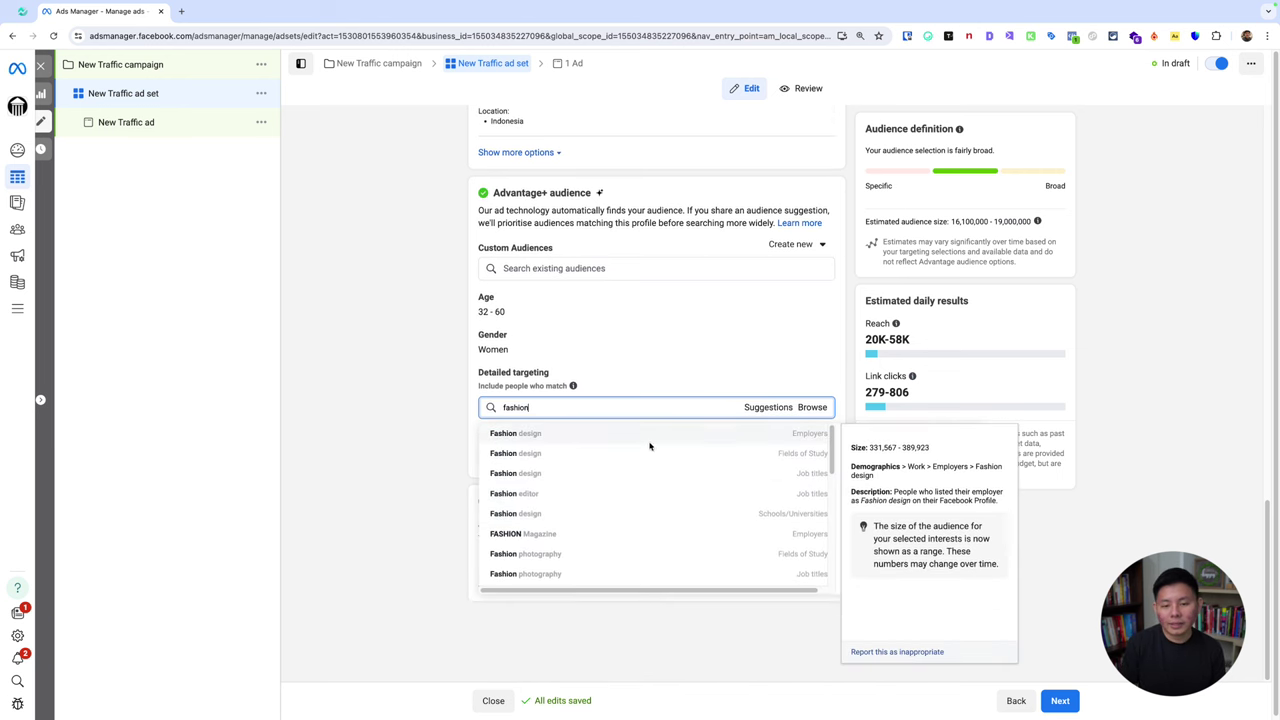
scroll(840, 431, up, 1)
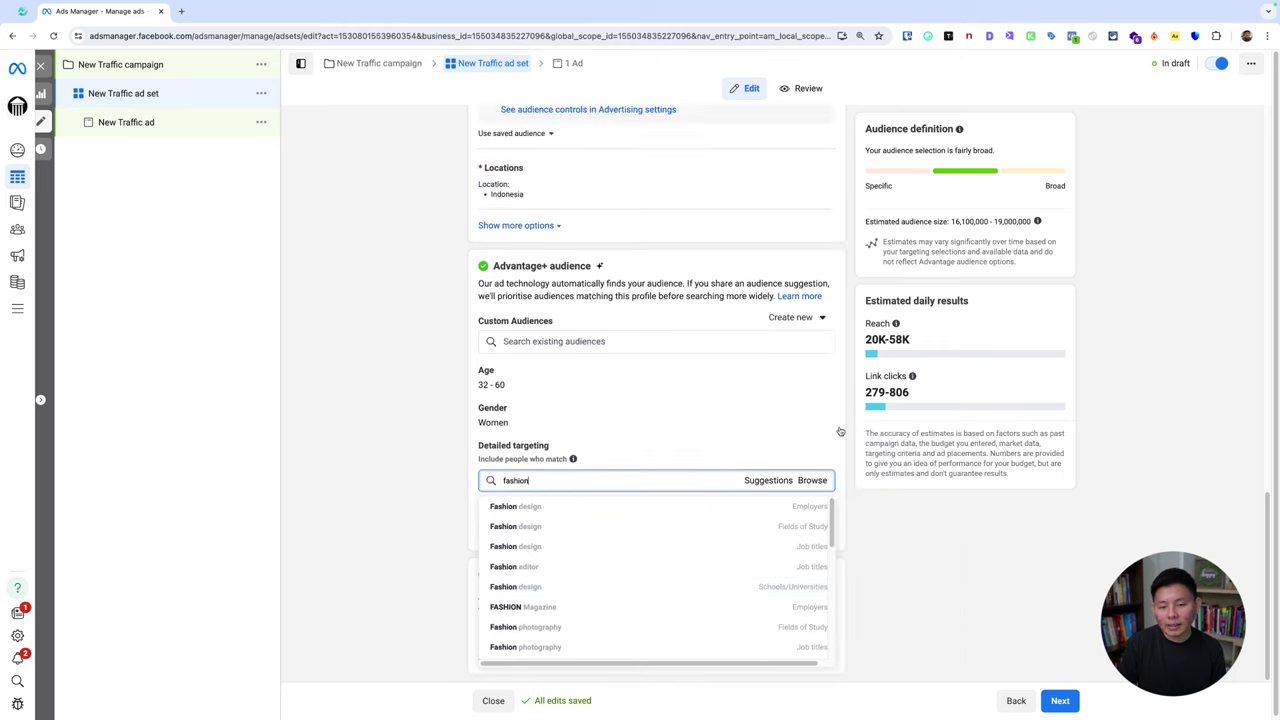
mouse_move(728, 463)
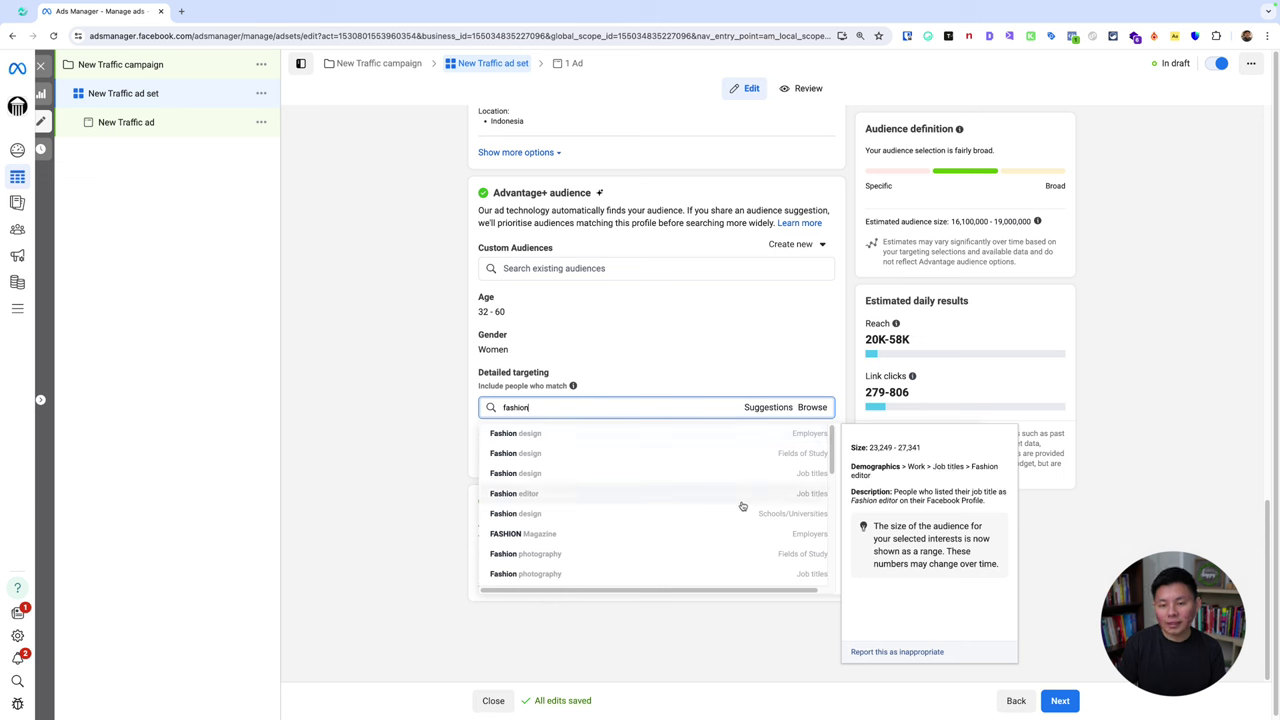
scroll(742, 506, down, 1)
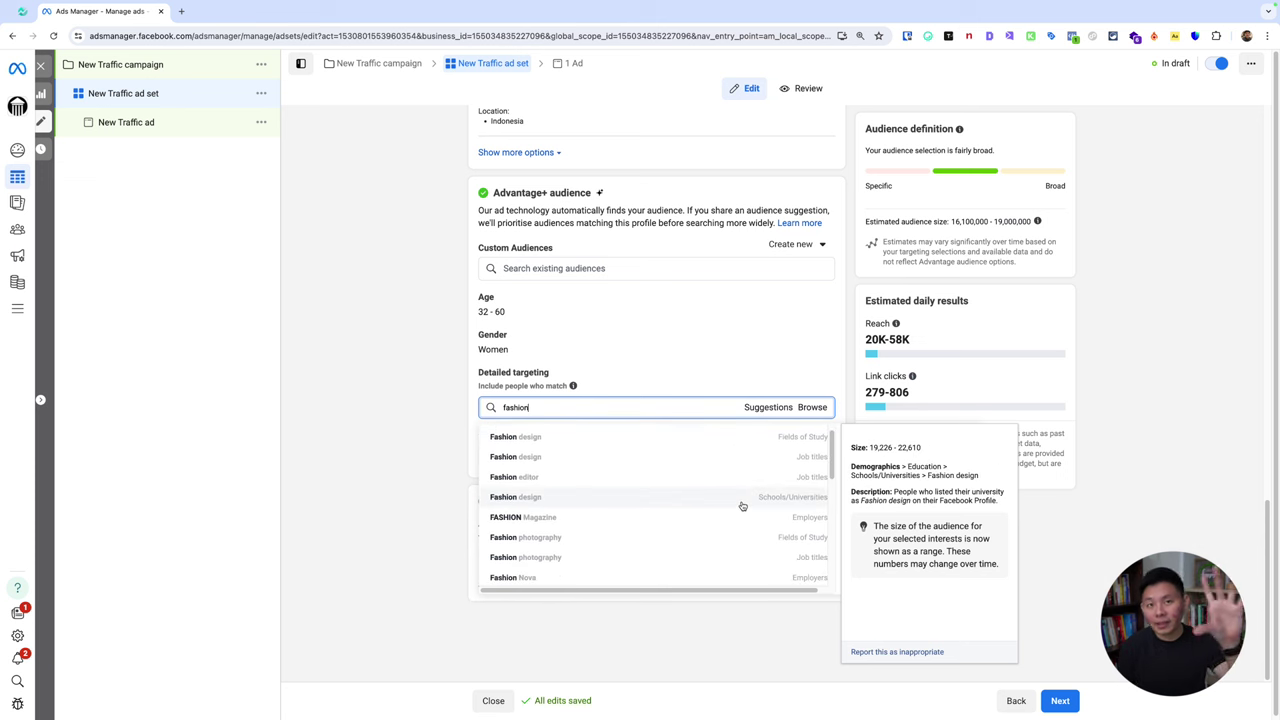
scroll(740, 506, down, 5)
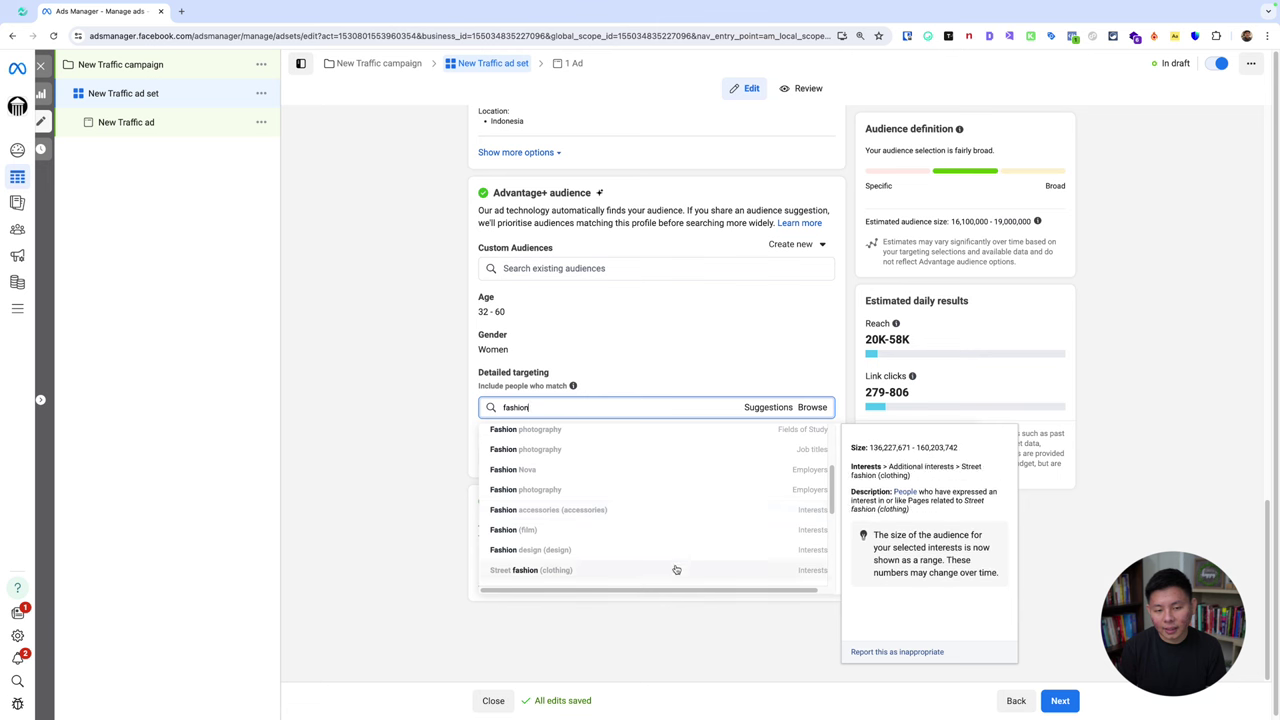
scroll(650, 510, down, 2)
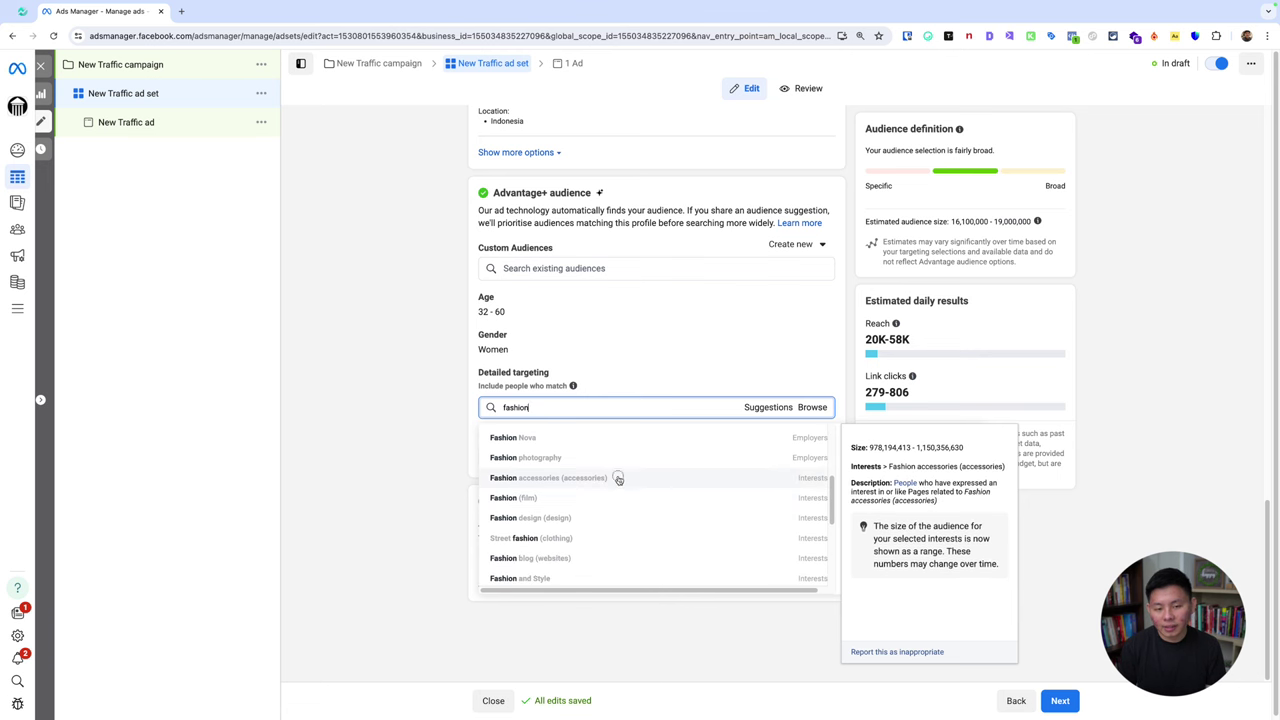
key(Return)
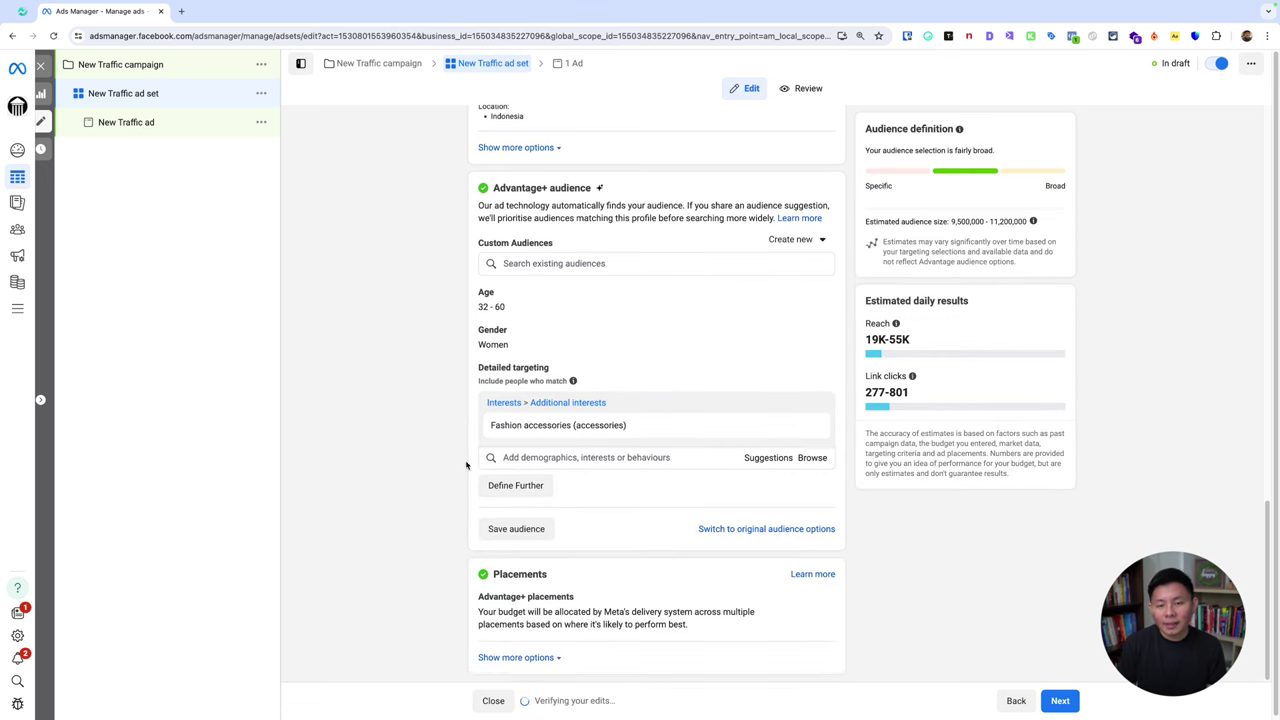
Step: Define the detailed targeting further with an additional "and must also match" condition, ready for entry
click(545, 488)
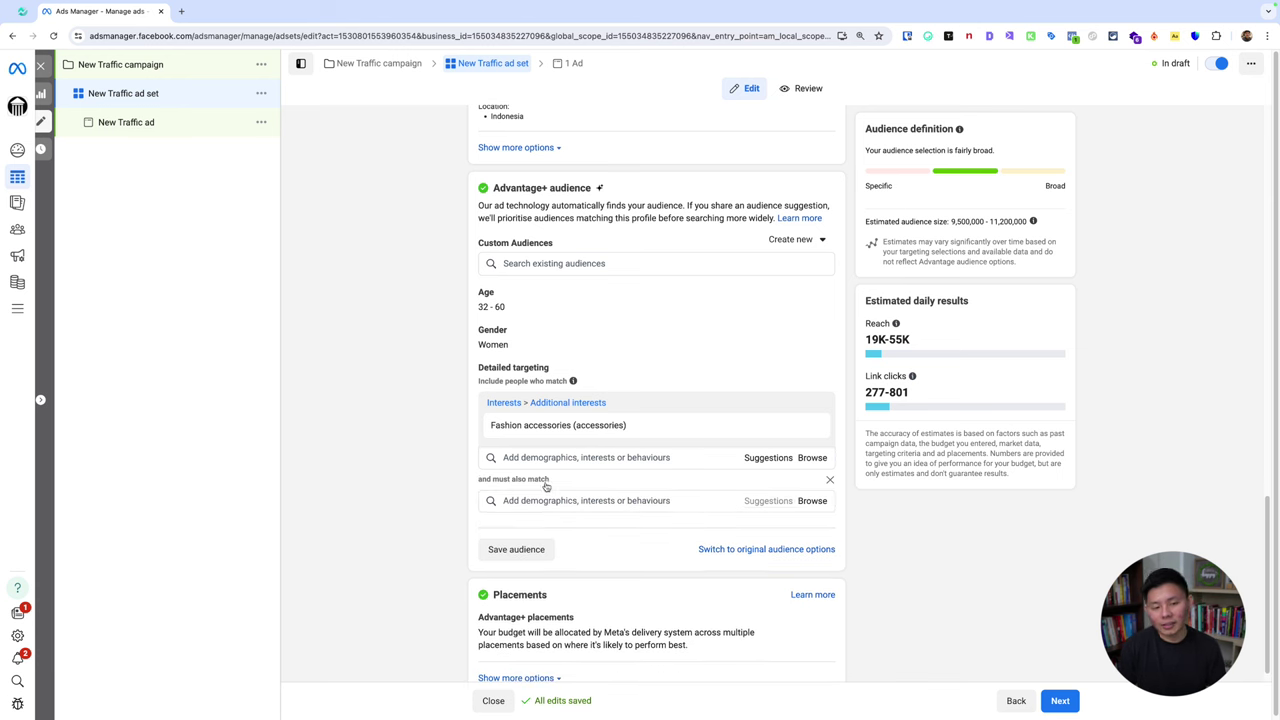
click(668, 483)
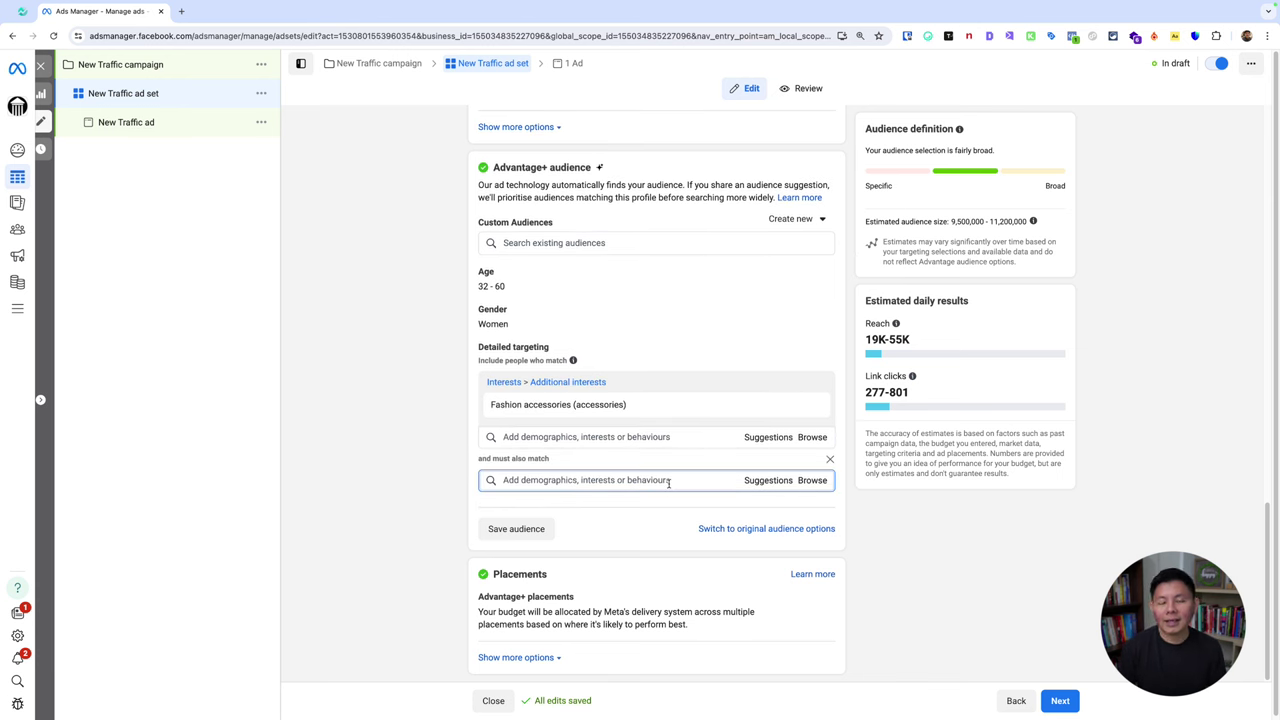
Step: Circle the estimated audience size in red with the annotation tool, and clear the drawing
key(ctrl+shift+a)
drag(997, 201, 861, 267)
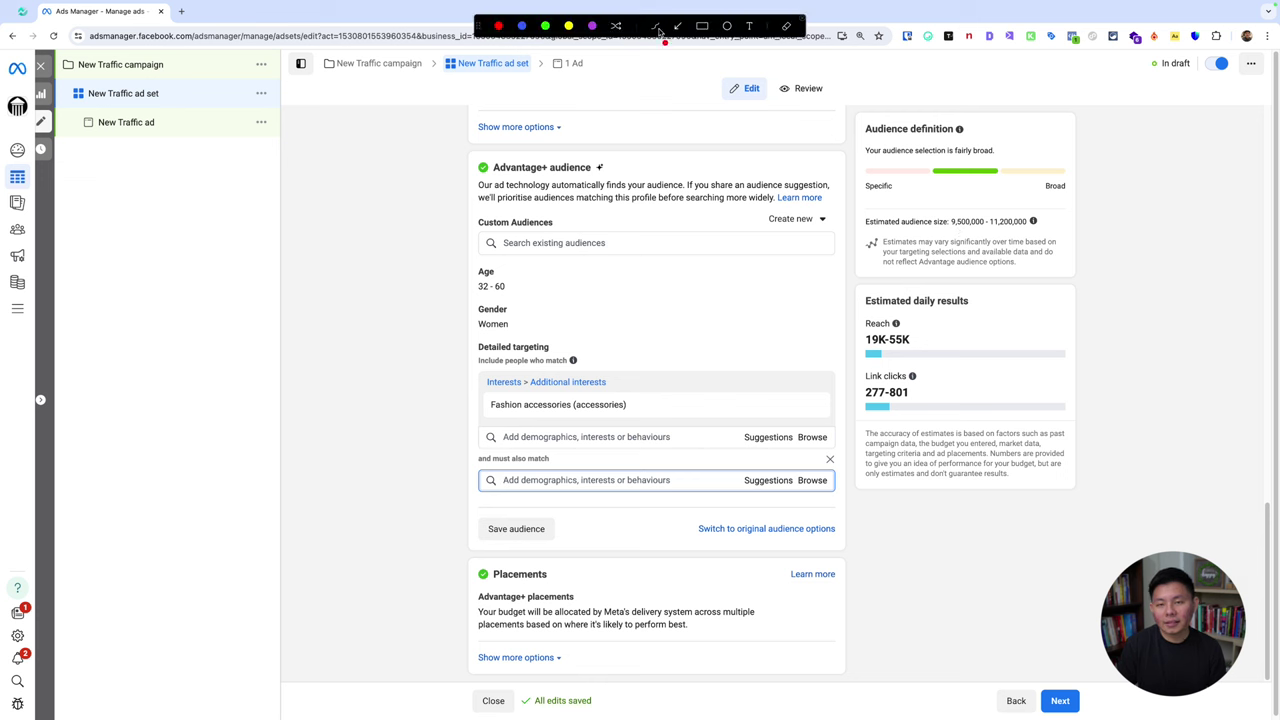
mouse_move(1022, 210)
mouse_down()
mouse_move(800, 245)
mouse_move(1062, 220)
mouse_move(1020, 202)
mouse_up()
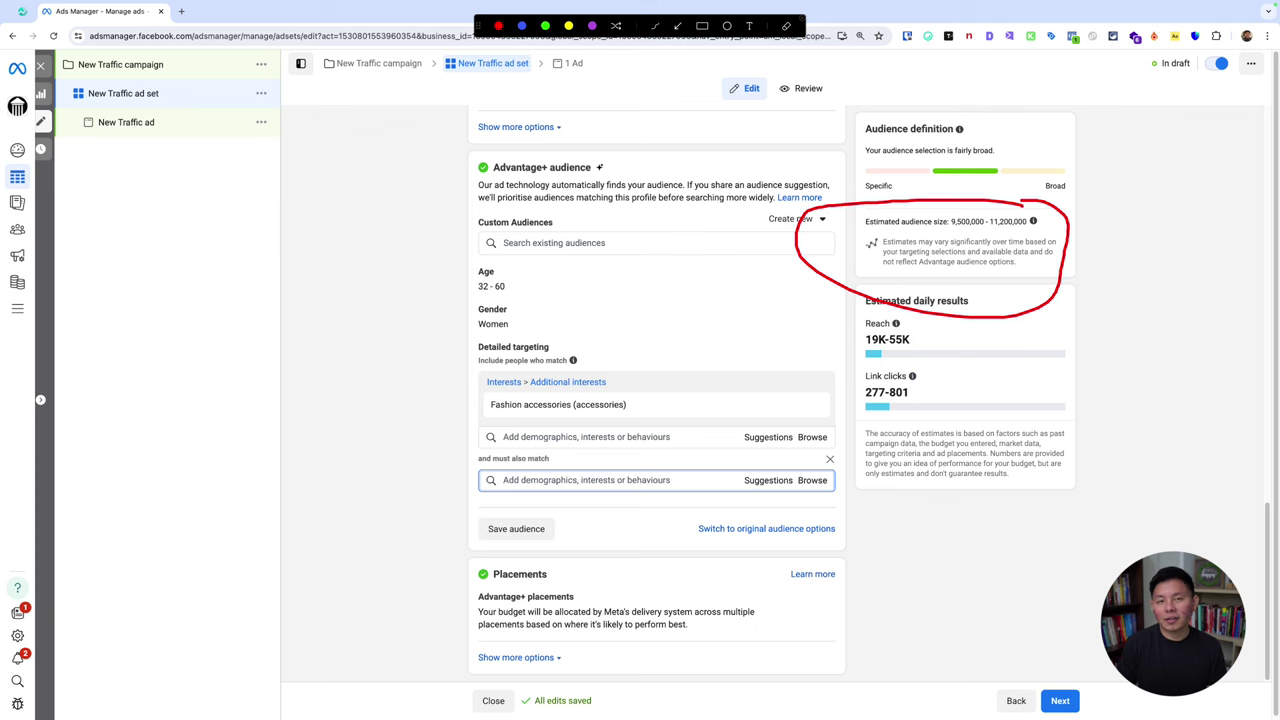
key(ctrl+shift+a)
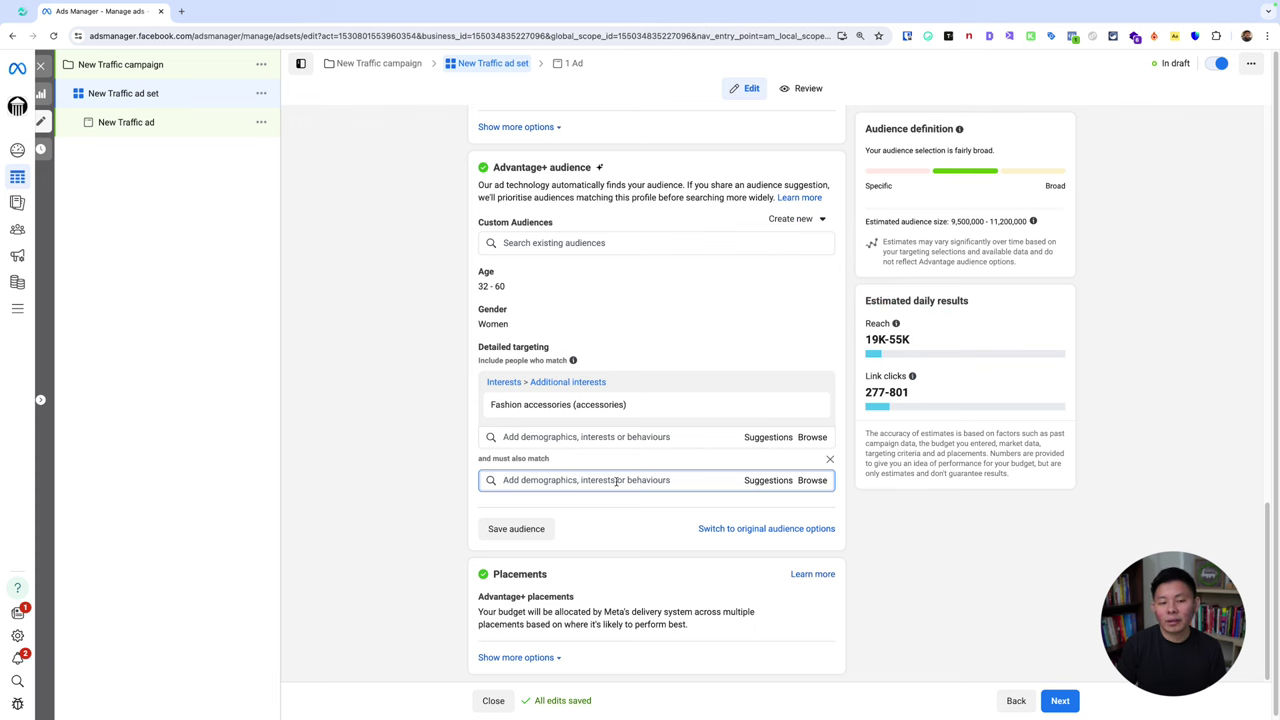
Step: Temporarily add the Engaged shoppers purchase behaviour to the must-also-match condition, and remove it again
text(engaged)
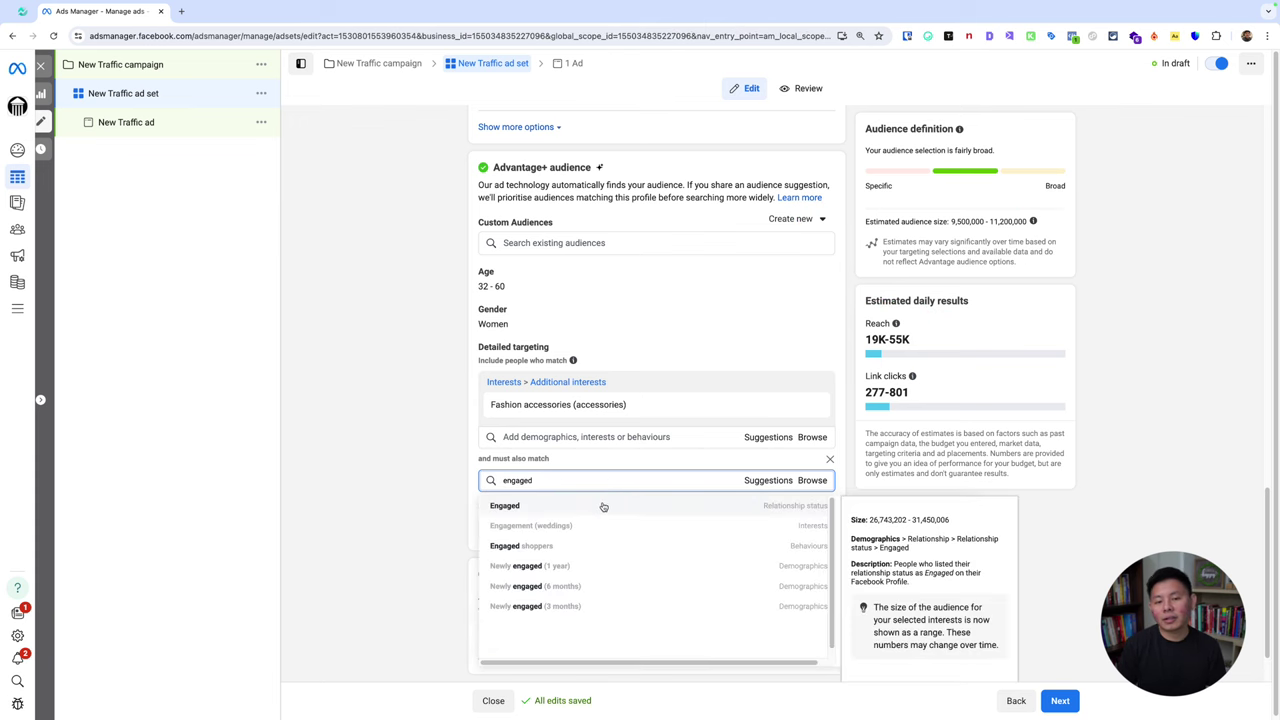
click(530, 547)
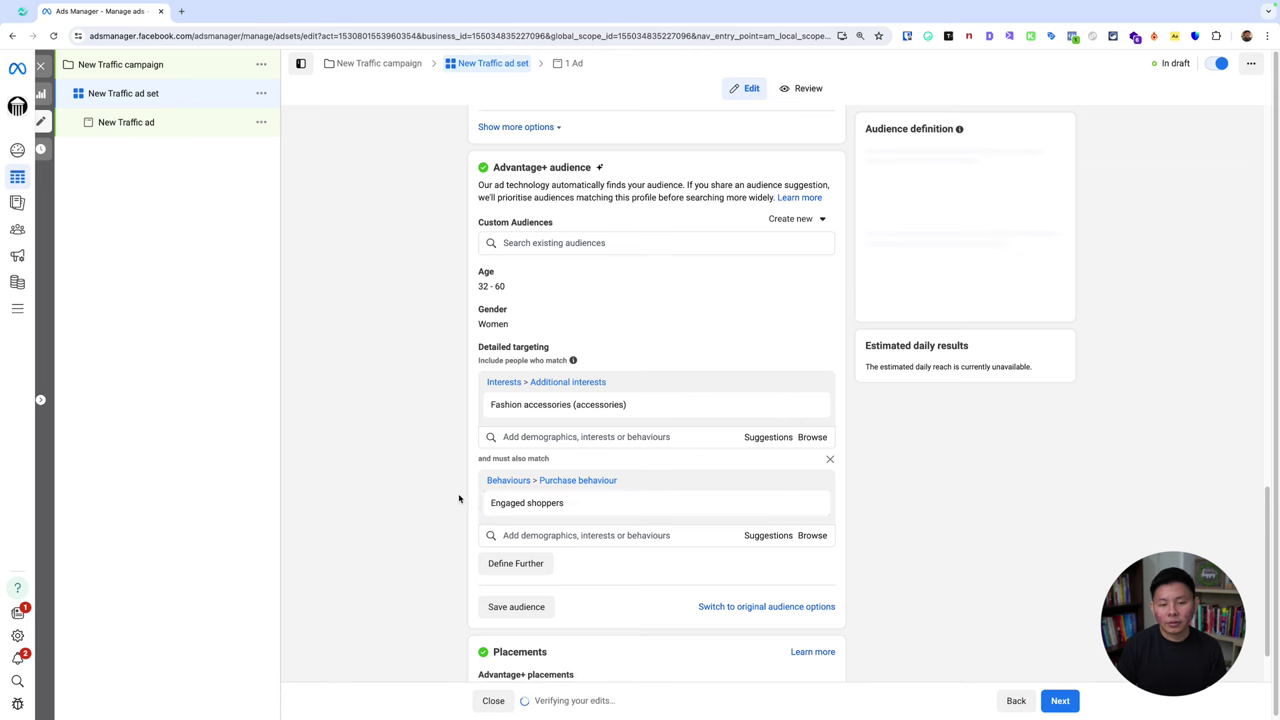
scroll(459, 498, down, 1)
mouse_move(565, 429)
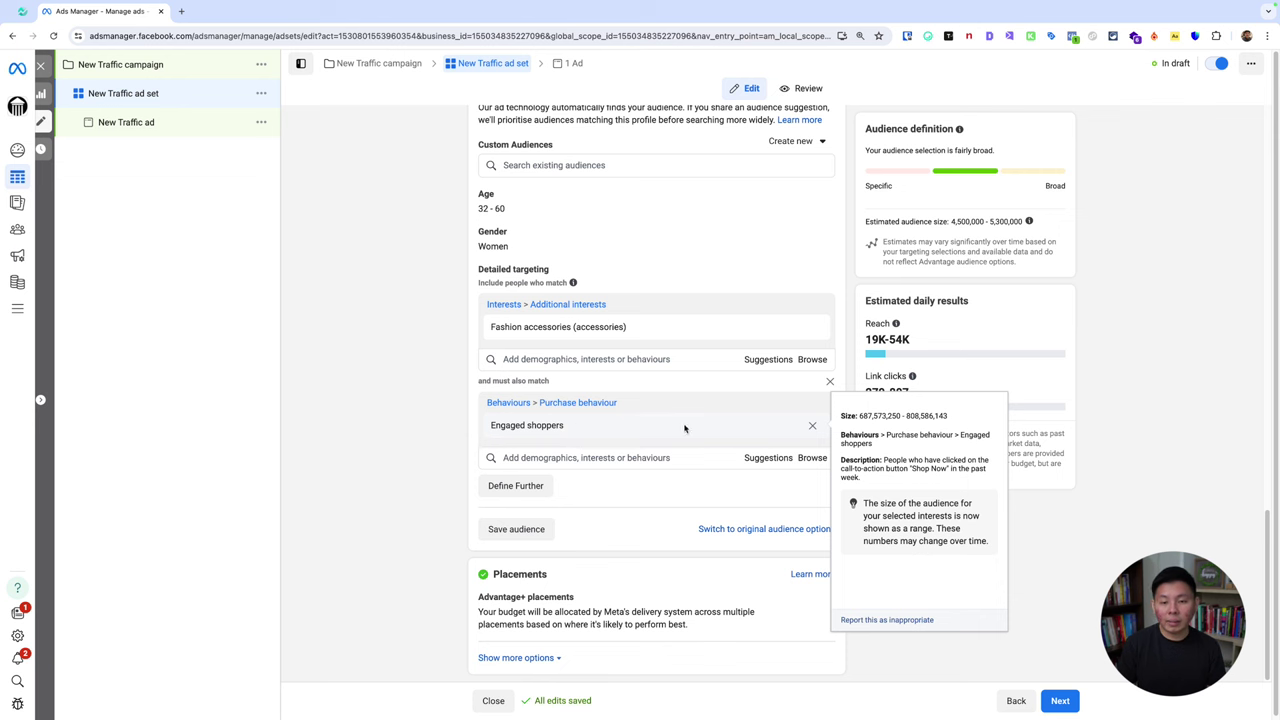
click(812, 425)
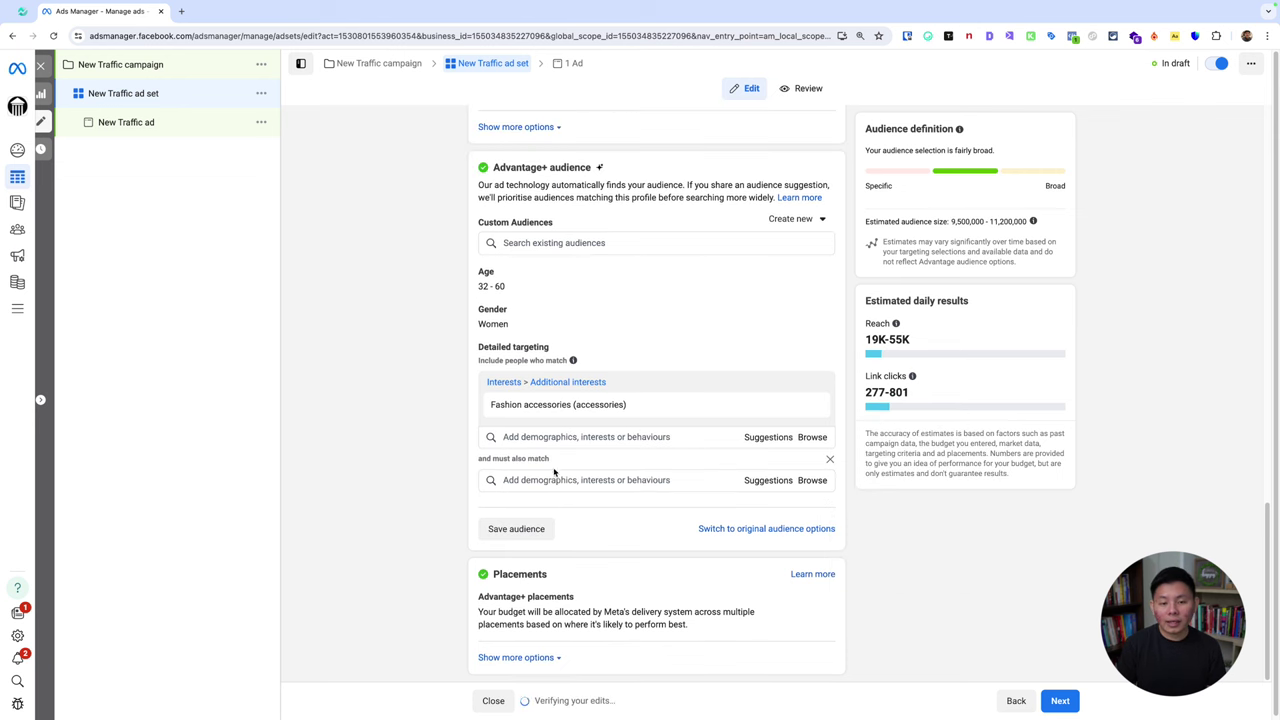
Step: Search the must-also-match condition for "people who pref" and add the behaviour People in Indonesia who prefer high-value goods
click(550, 480)
text(peo)
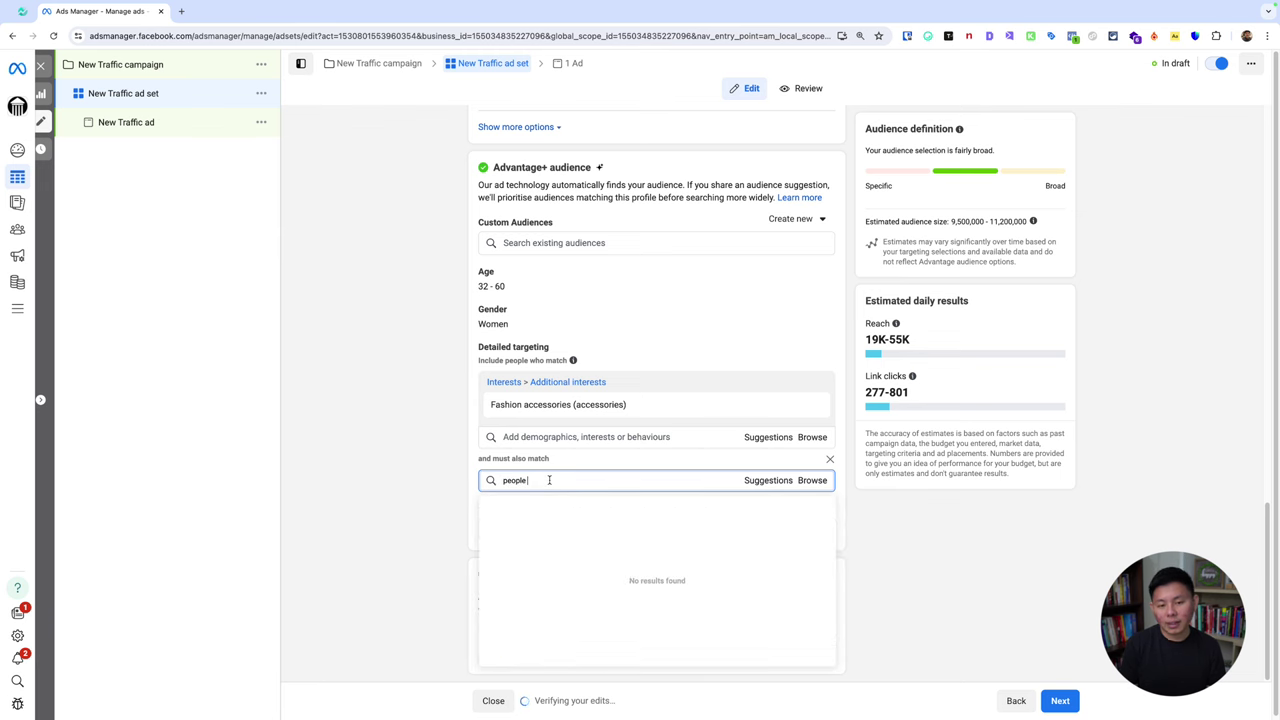
text(ple who )
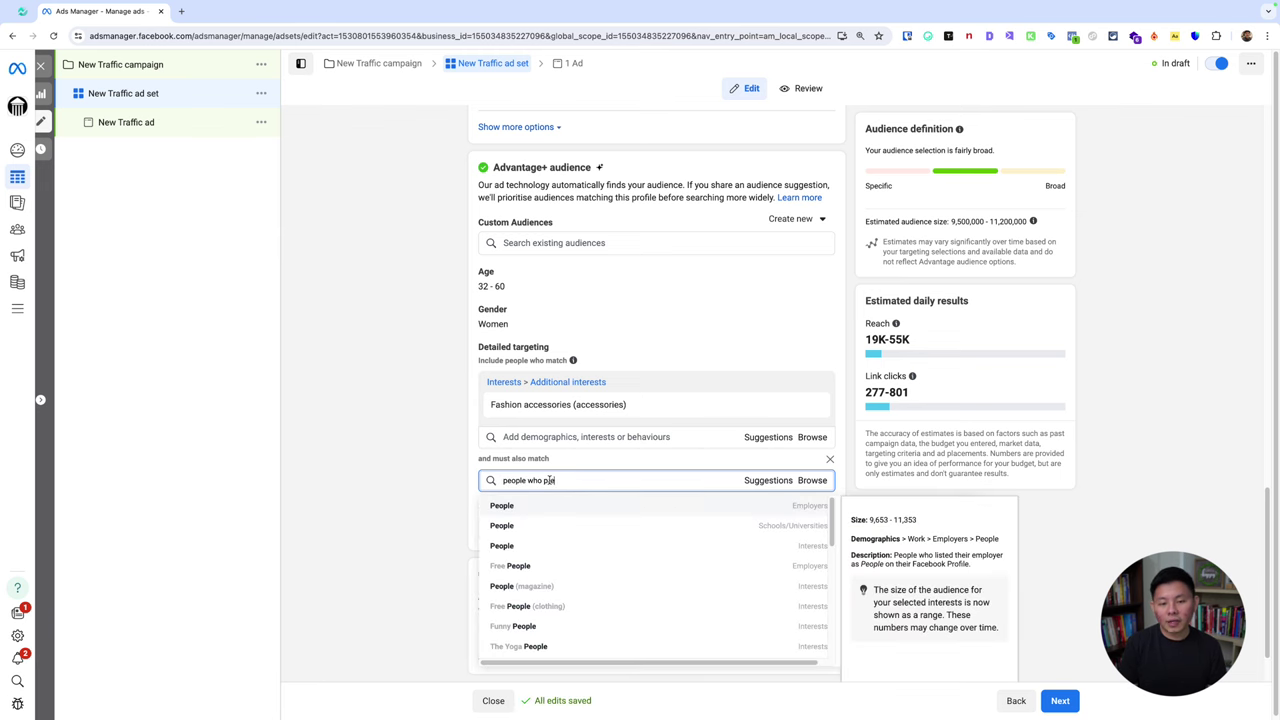
text(pref)
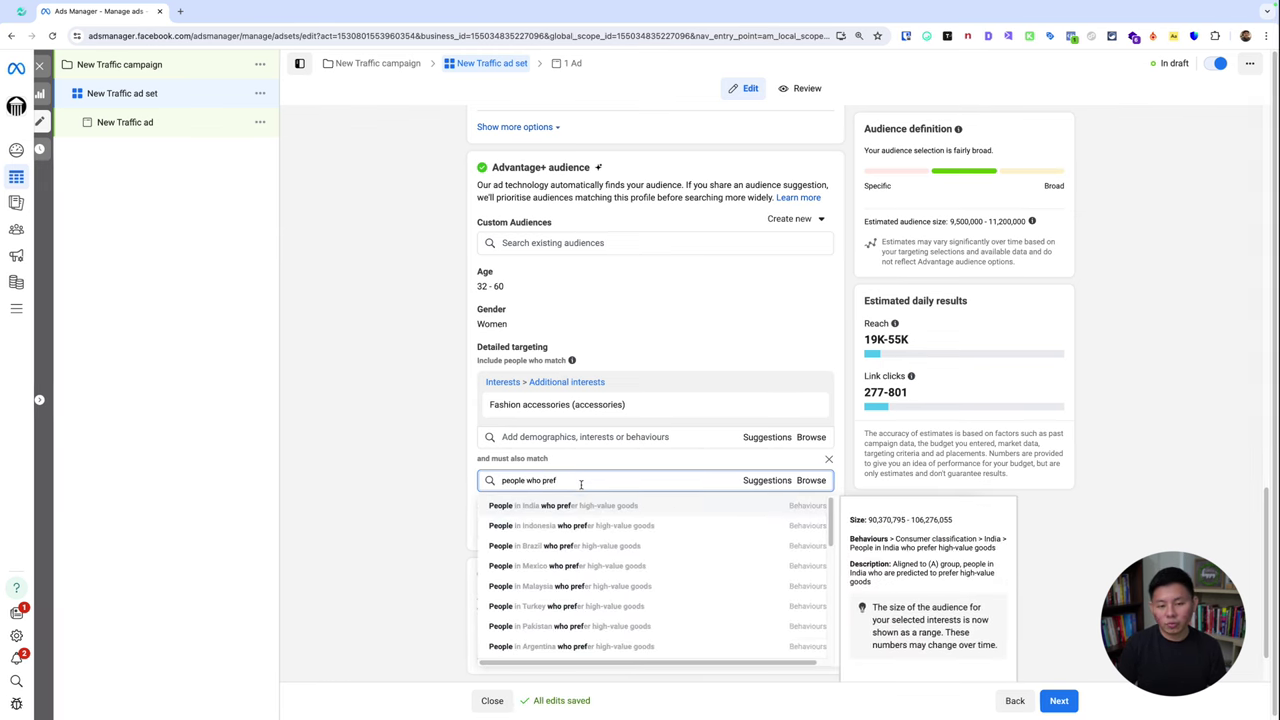
click(630, 525)
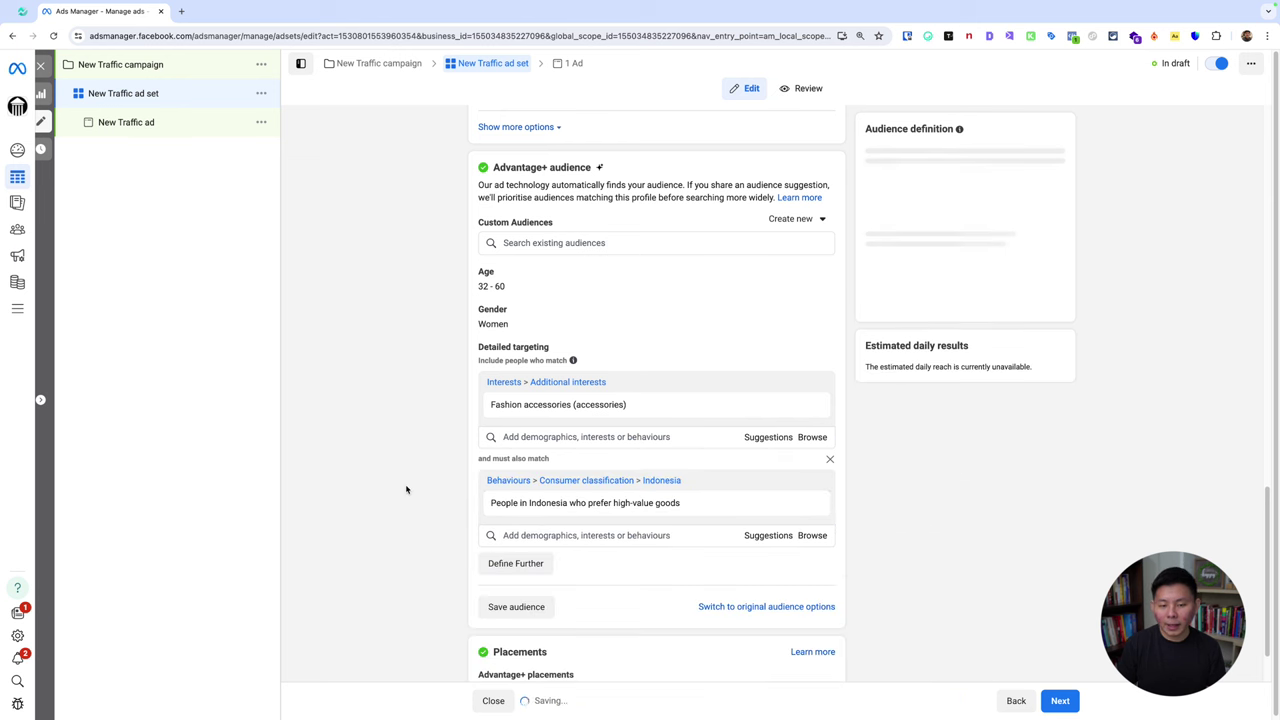
mouse_move(645, 470)
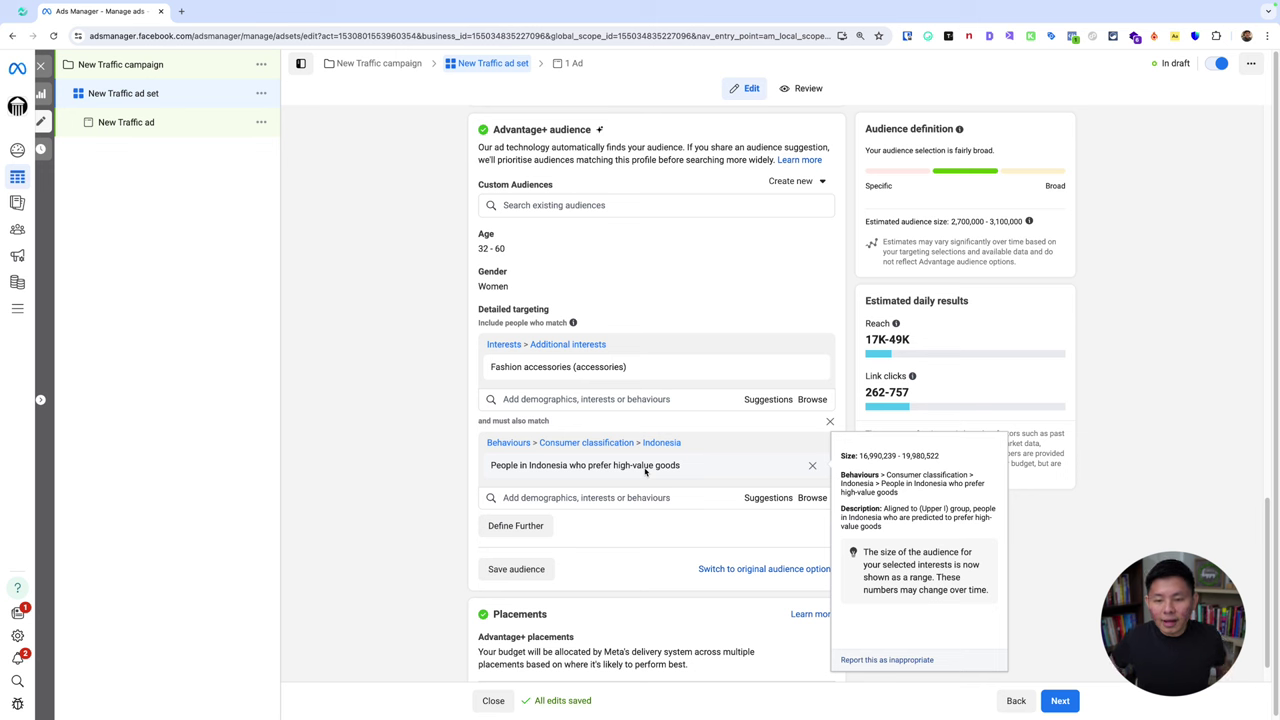
Step: Outline the estimated audience size under Audience definition in red with the annotation tool, and clear the outline
key(ctrl+shift+a)
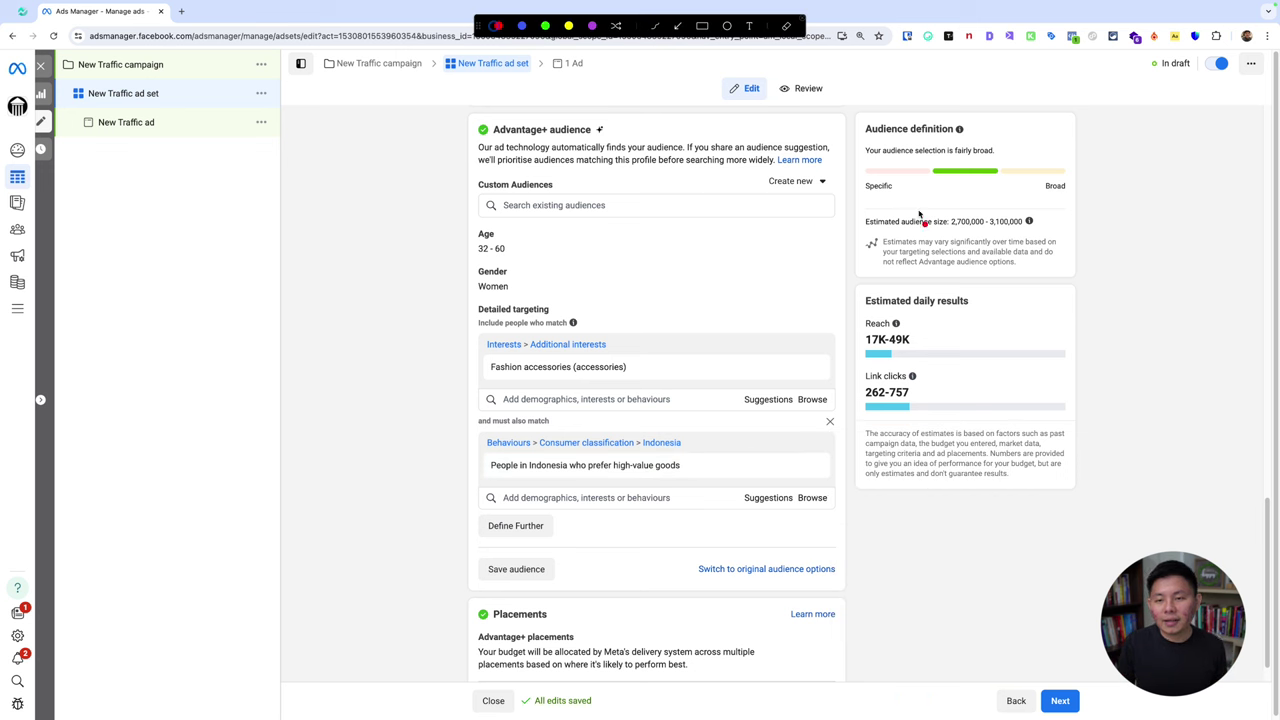
mouse_move(1025, 187)
mouse_down()
mouse_move(870, 189)
mouse_move(985, 272)
mouse_move(1090, 205)
mouse_move(1018, 190)
mouse_up()
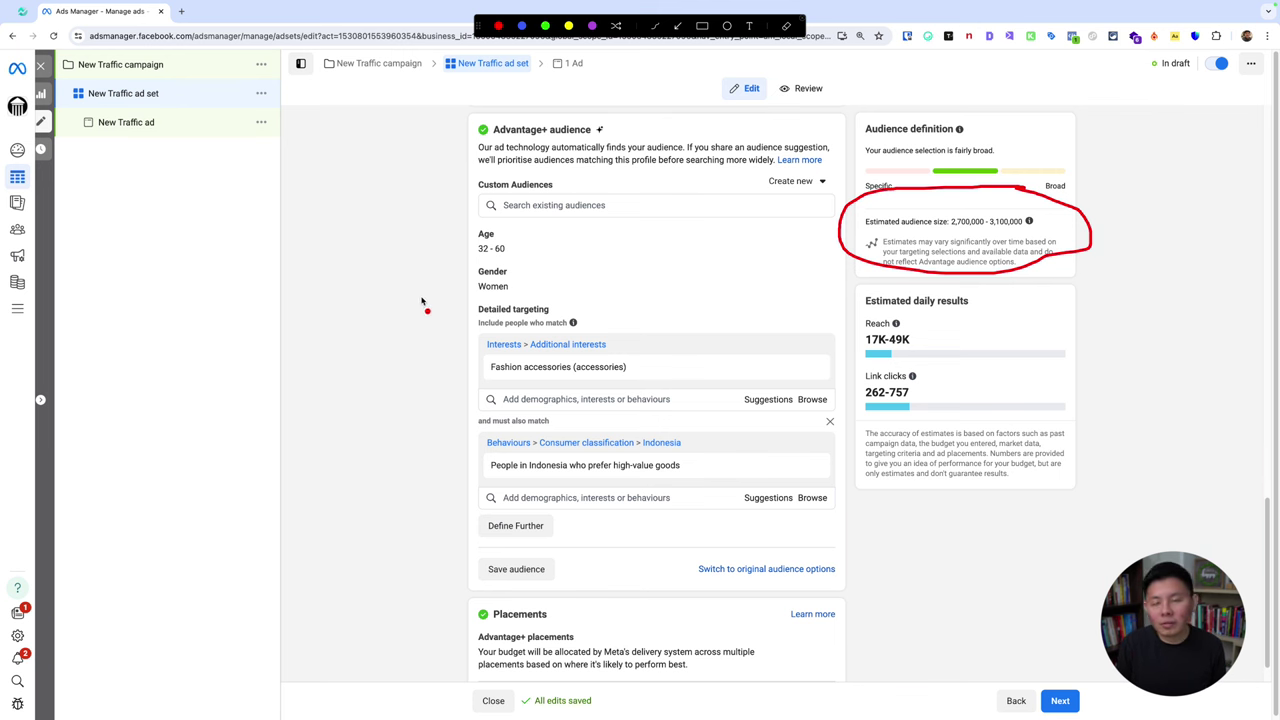
key(Escape)
Step: Draw a red downward arrow and "500RB" beside the estimated audience size, and clear the annotation
key(super+shift+a)
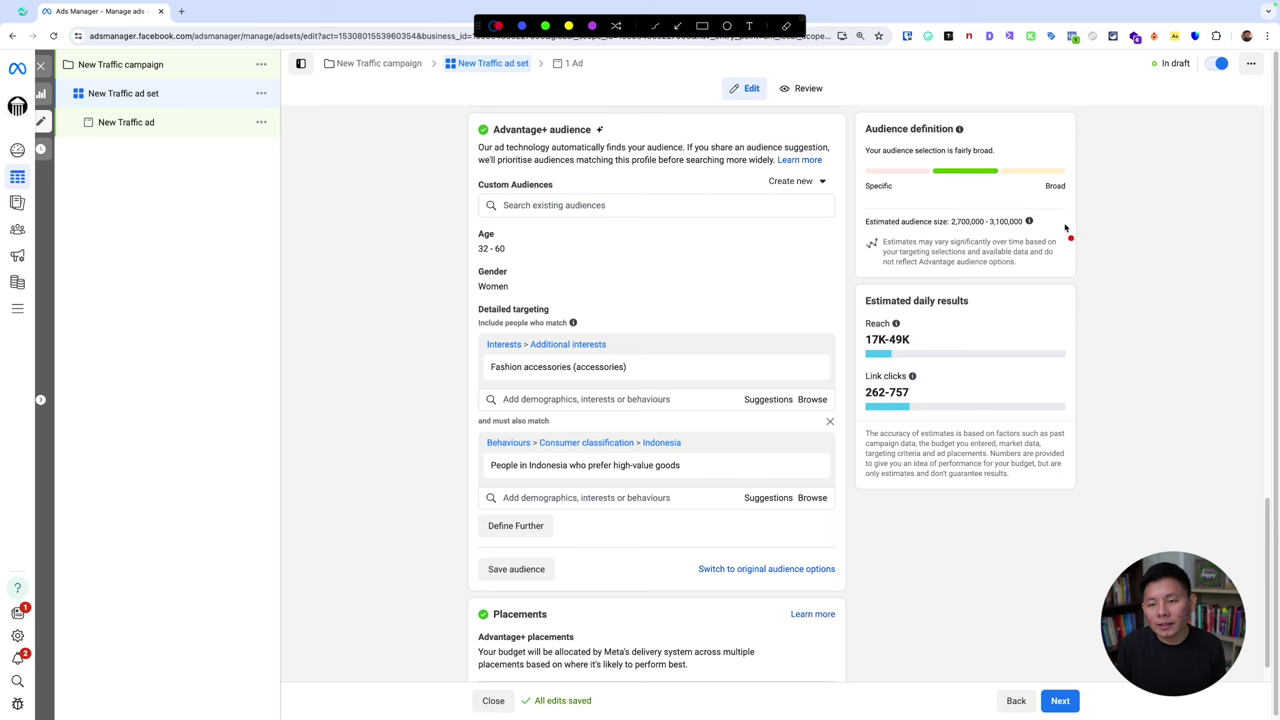
mouse_move(1097, 222)
mouse_down()
mouse_move(1102, 272)
mouse_move(1136, 242)
mouse_move(1138, 278)
mouse_move(1150, 245)
mouse_move(1208, 258)
mouse_move(1215, 292)
mouse_move(1224, 262)
mouse_move(1234, 282)
mouse_move(1240, 268)
mouse_move(1274, 292)
mouse_move(1225, 310)
mouse_up()
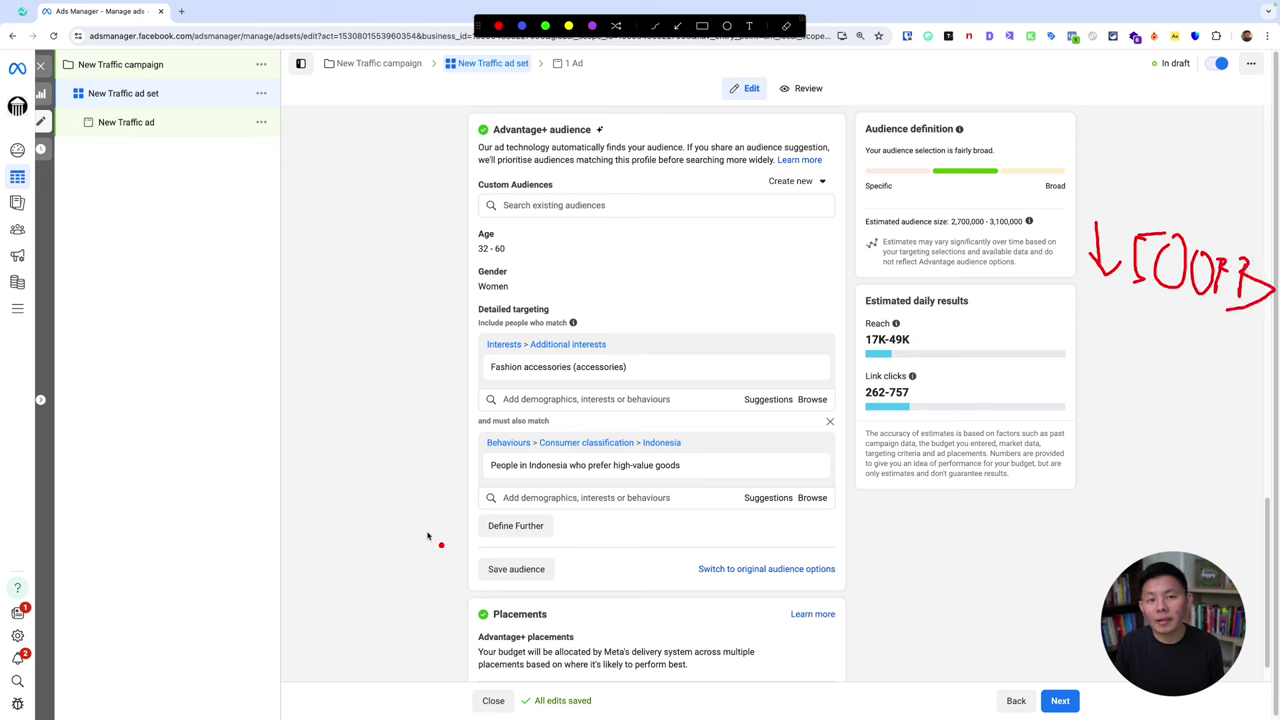
key(Escape)
Step: Add the Lifestyle and Outfit of the day interests to the same group as Fashion accessories
mouse_move(741, 470)
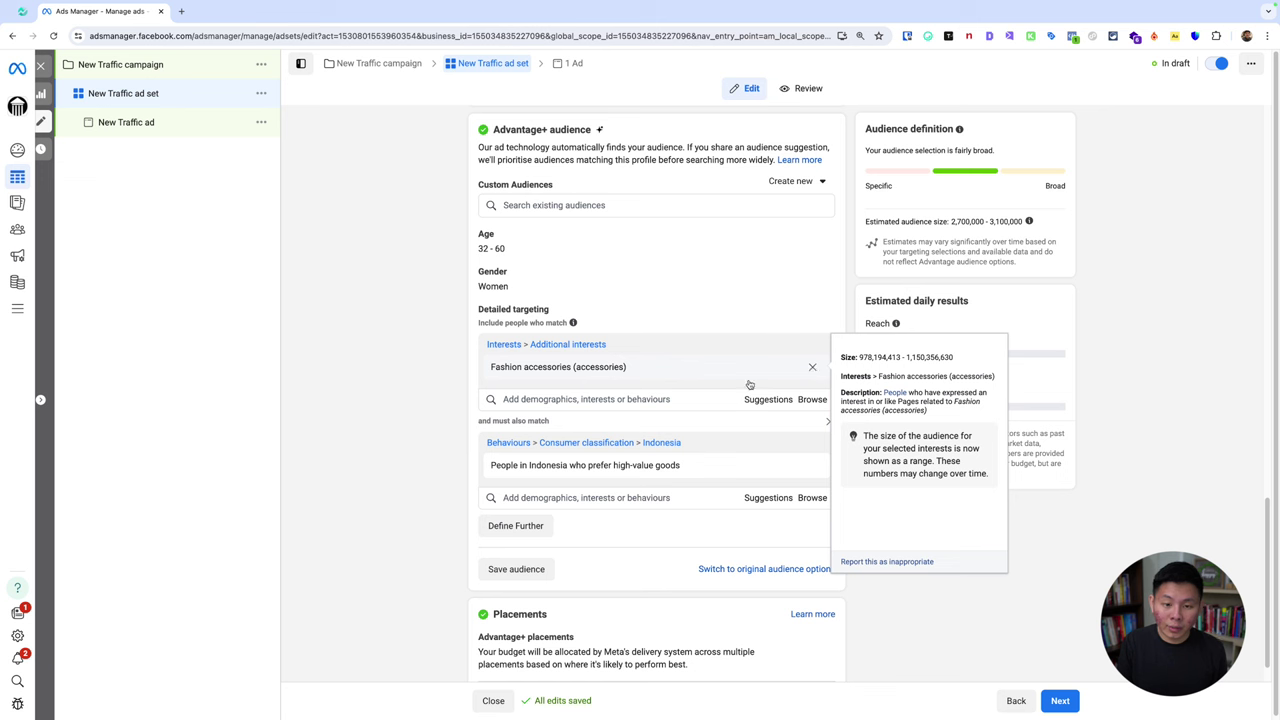
click(541, 401)
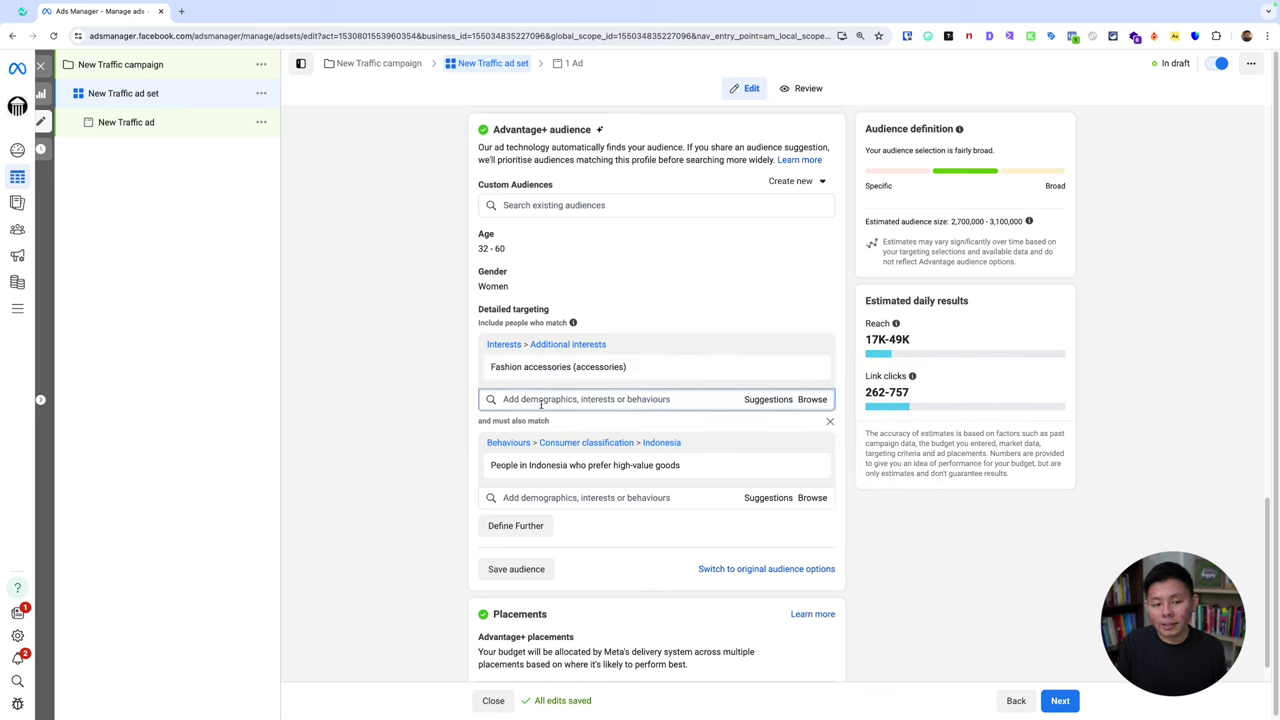
text(lifestyl)
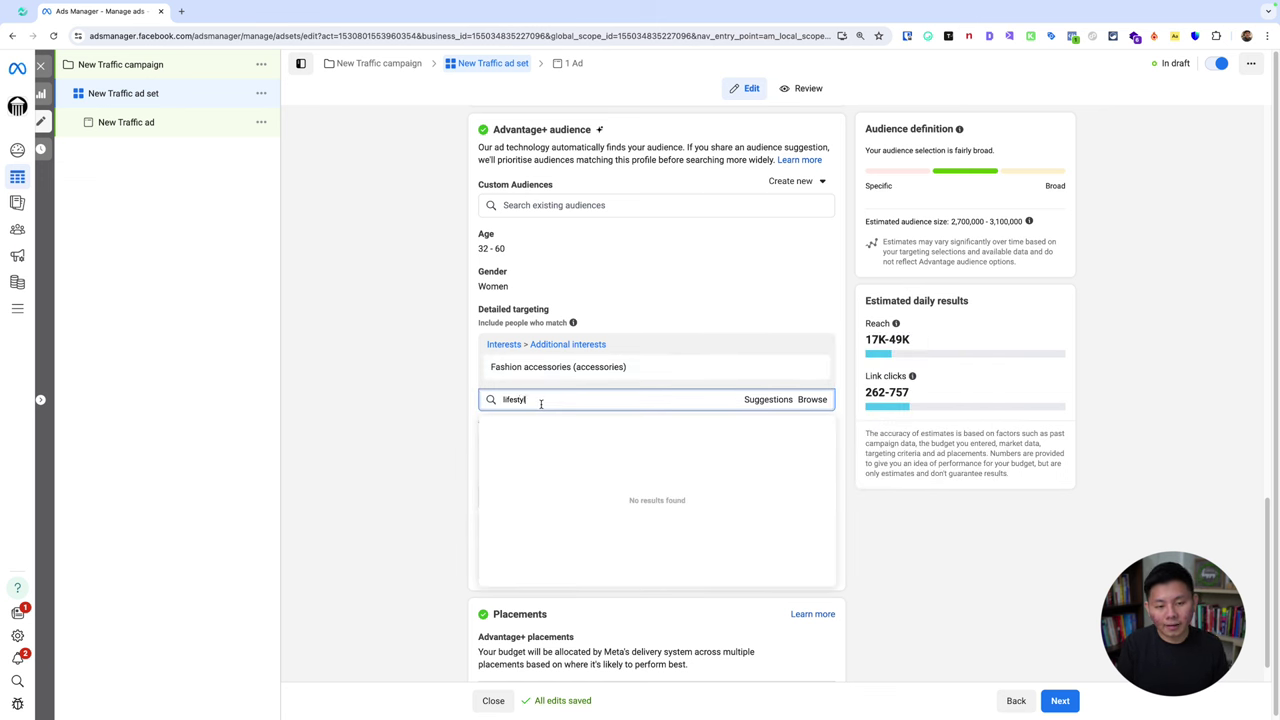
text(e)
click(528, 428)
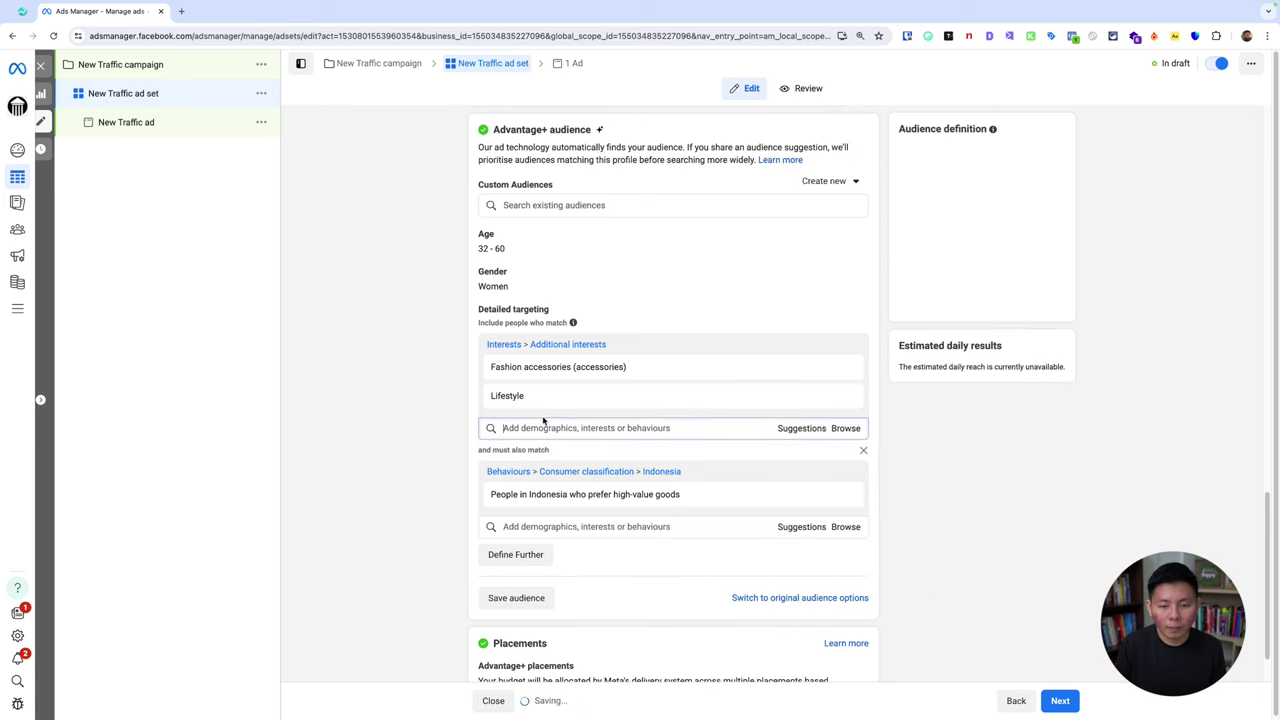
text(ootd)
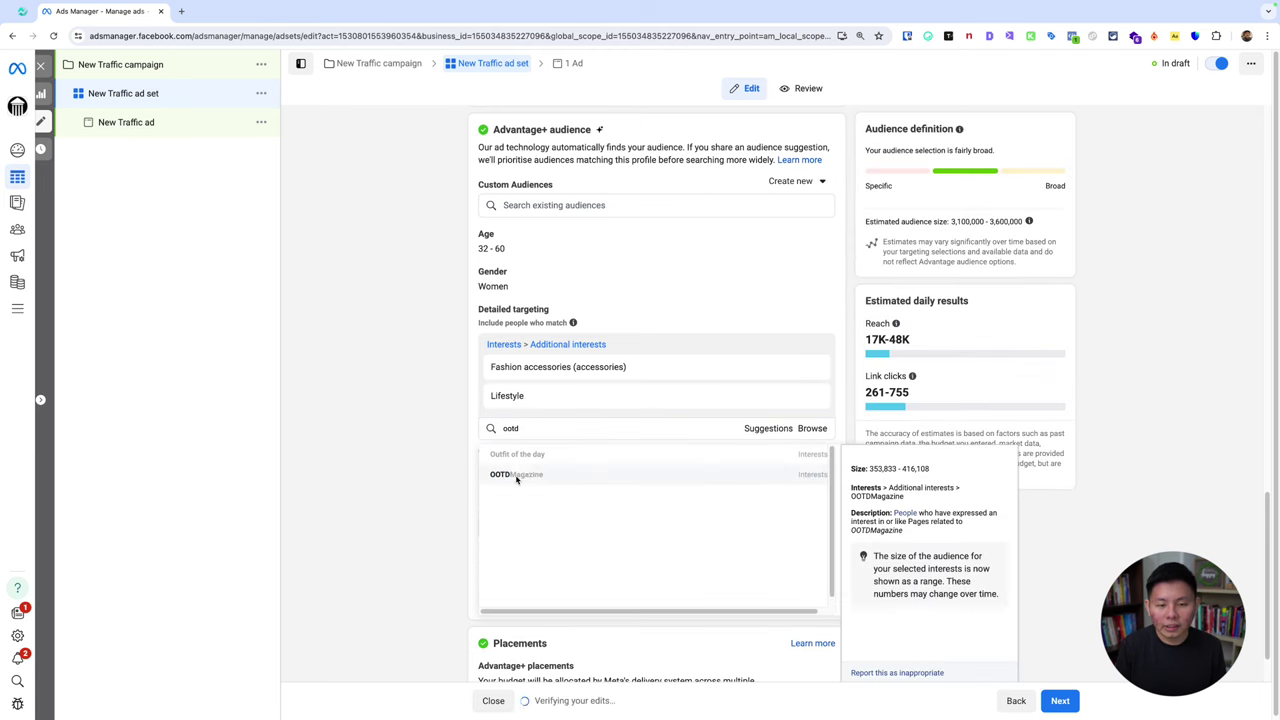
click(528, 468)
scroll(460, 410, down, 1)
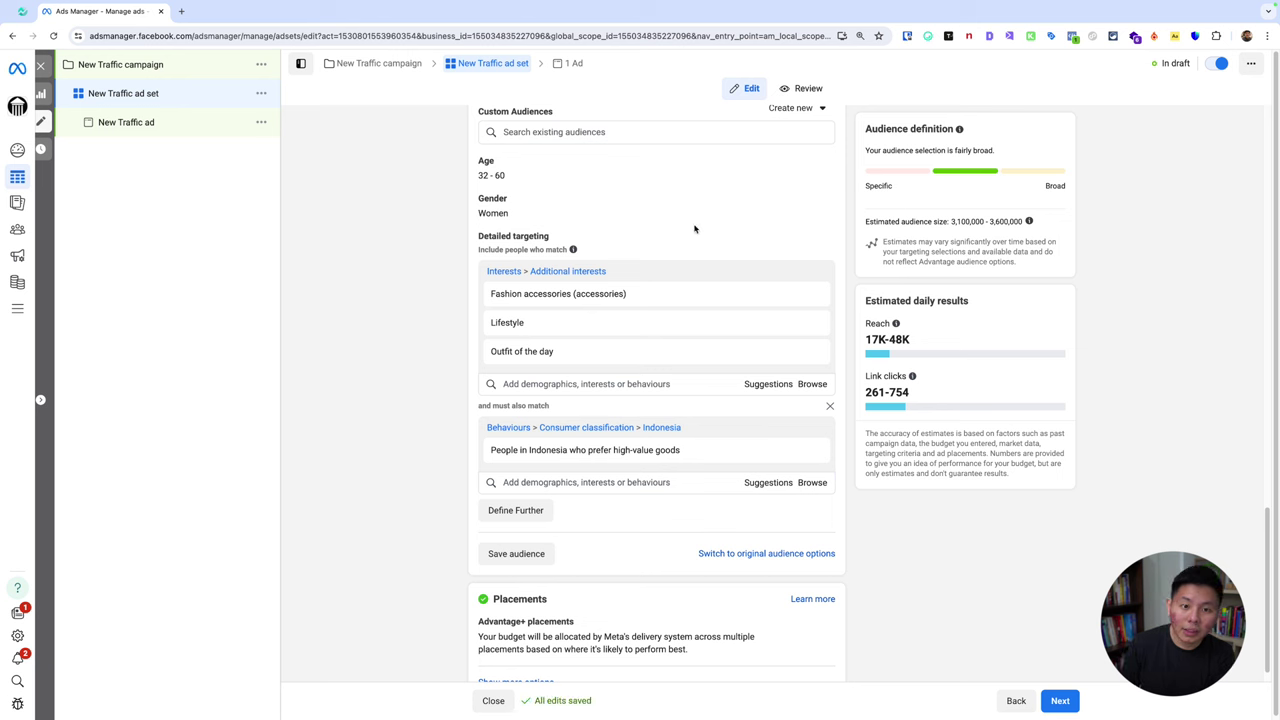
Step: Highlight the detailed targeting text from the interests group through the must-also-match behaviour
mouse_move(658, 321)
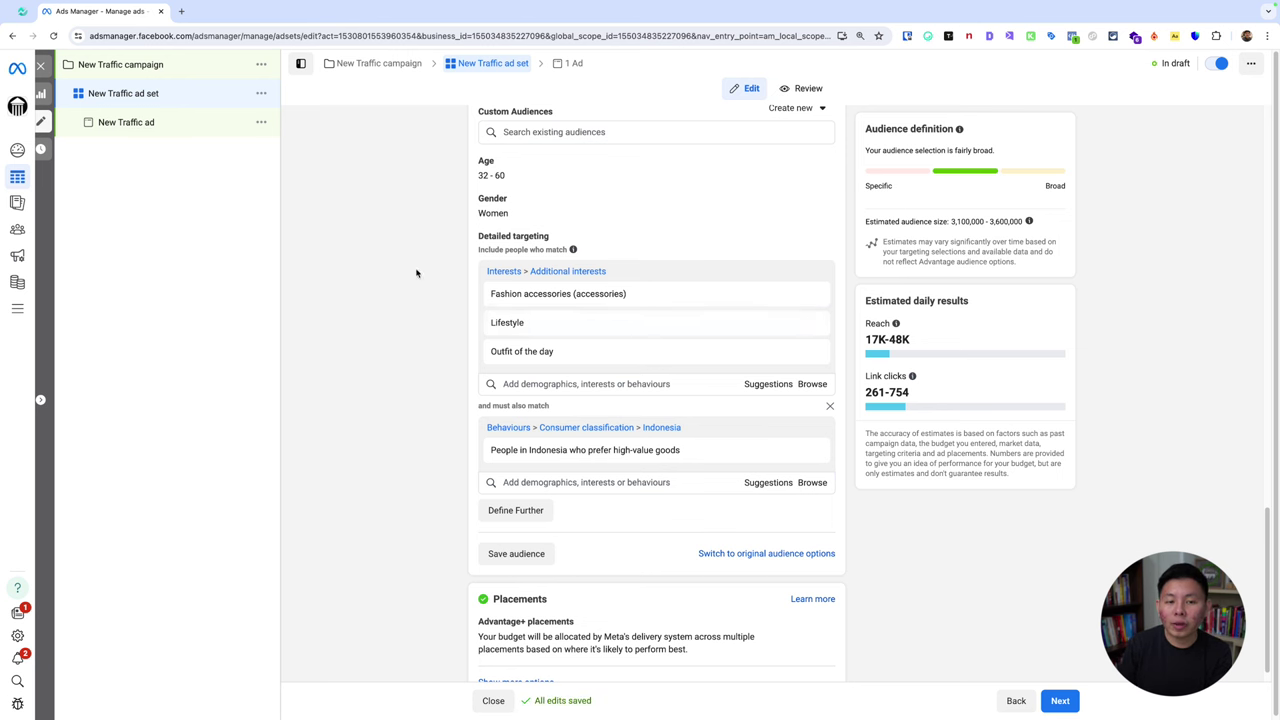
drag(446, 285, 727, 483)
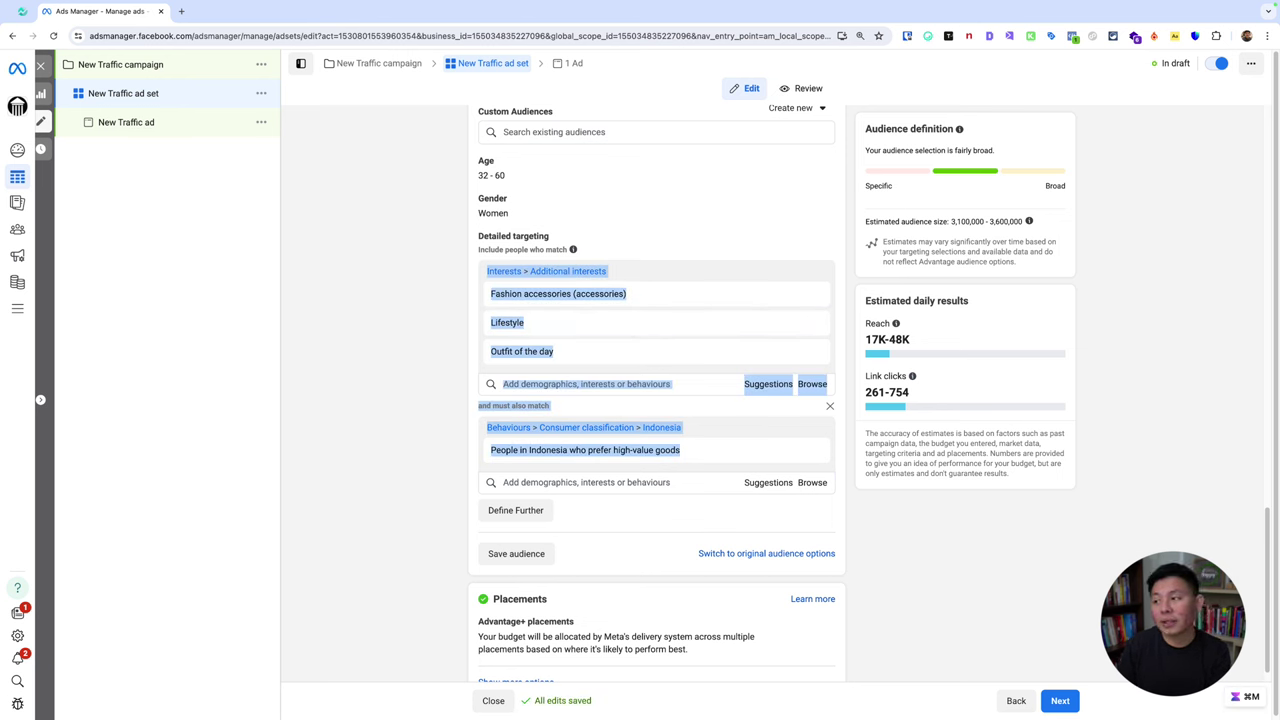
Step: Clear the text highlight and remove the Lifestyle and Outfit of the day interests from detailed targeting
click(403, 316)
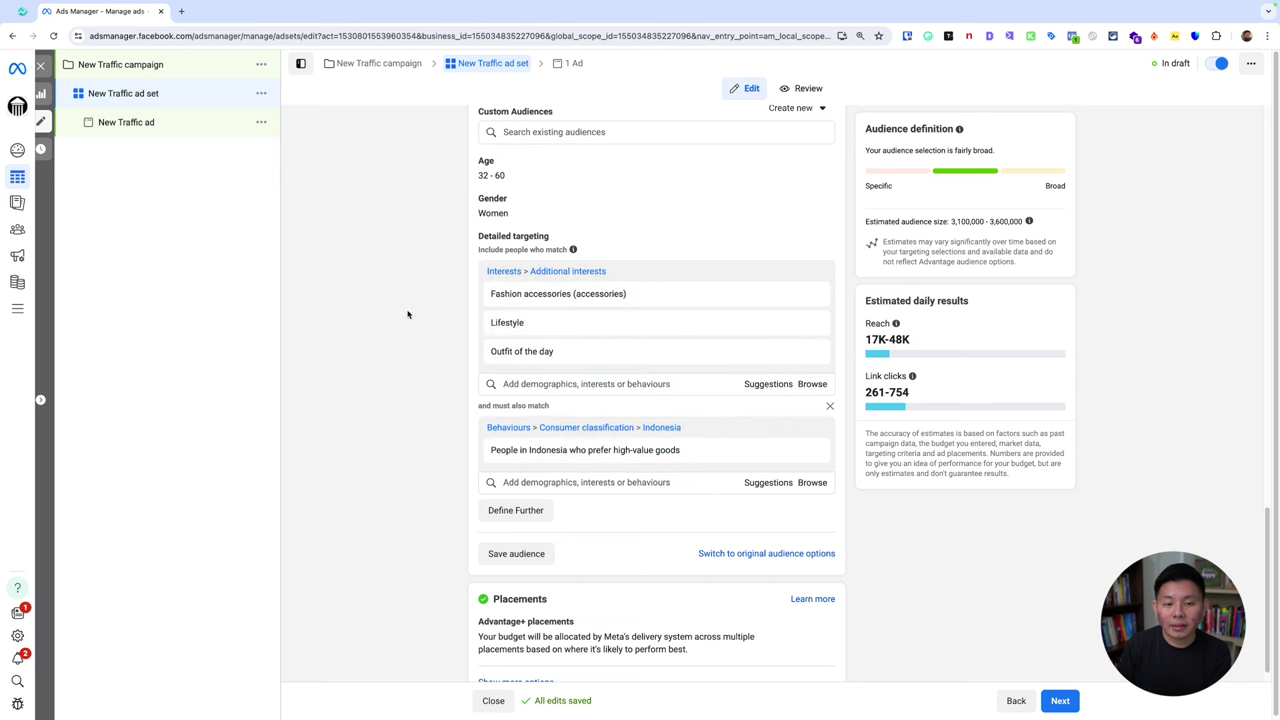
mouse_move(717, 333)
click(814, 324)
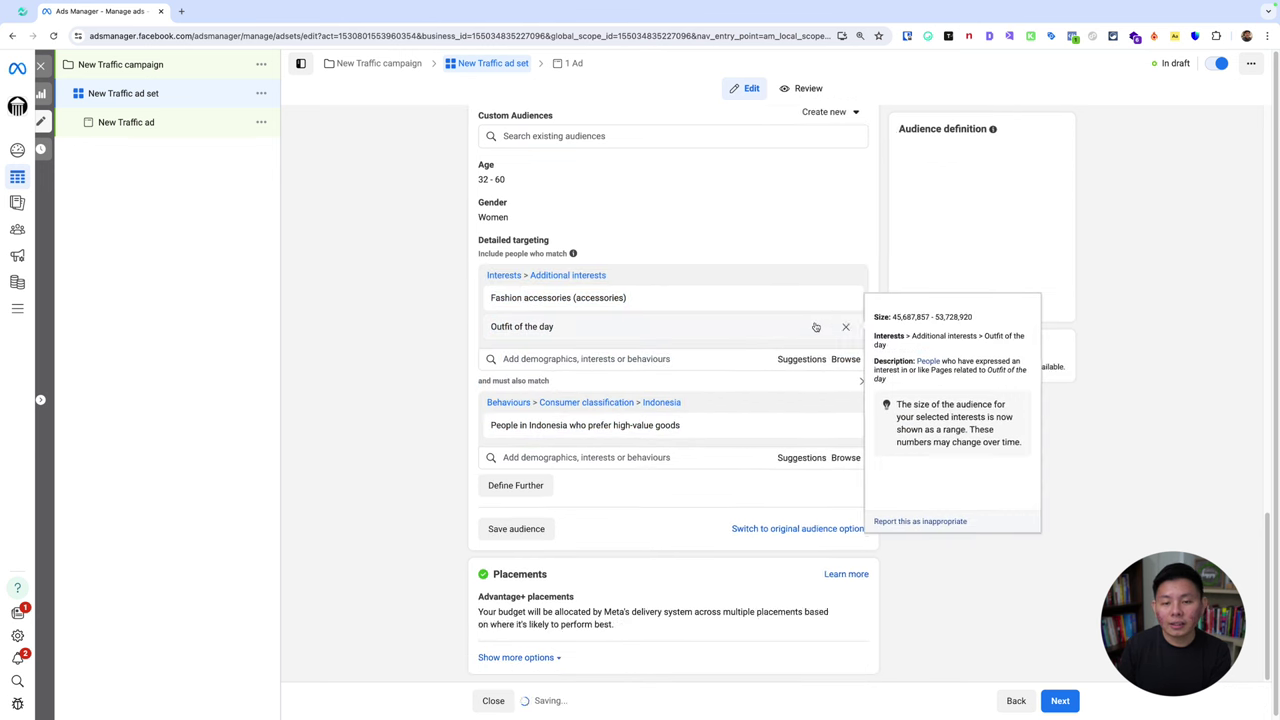
click(814, 324)
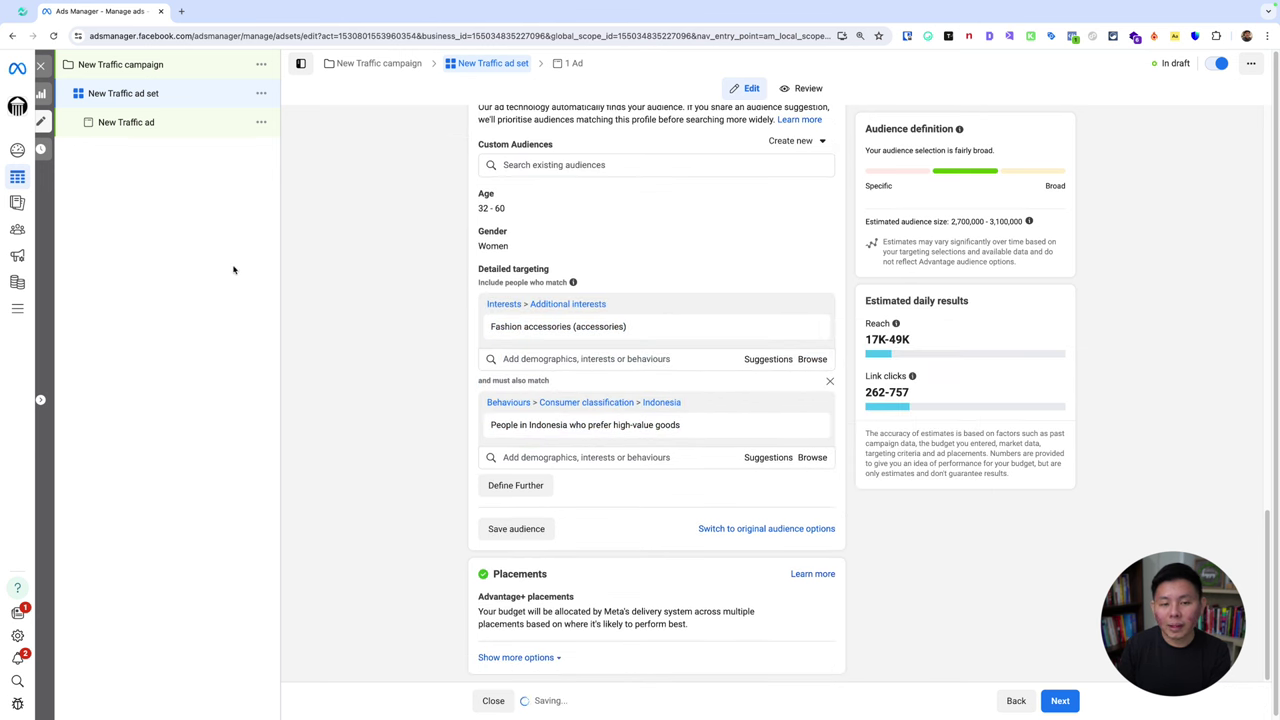
Step: View the actions available for the New Traffic ad set, including Duplicate, and dismiss them
click(261, 93)
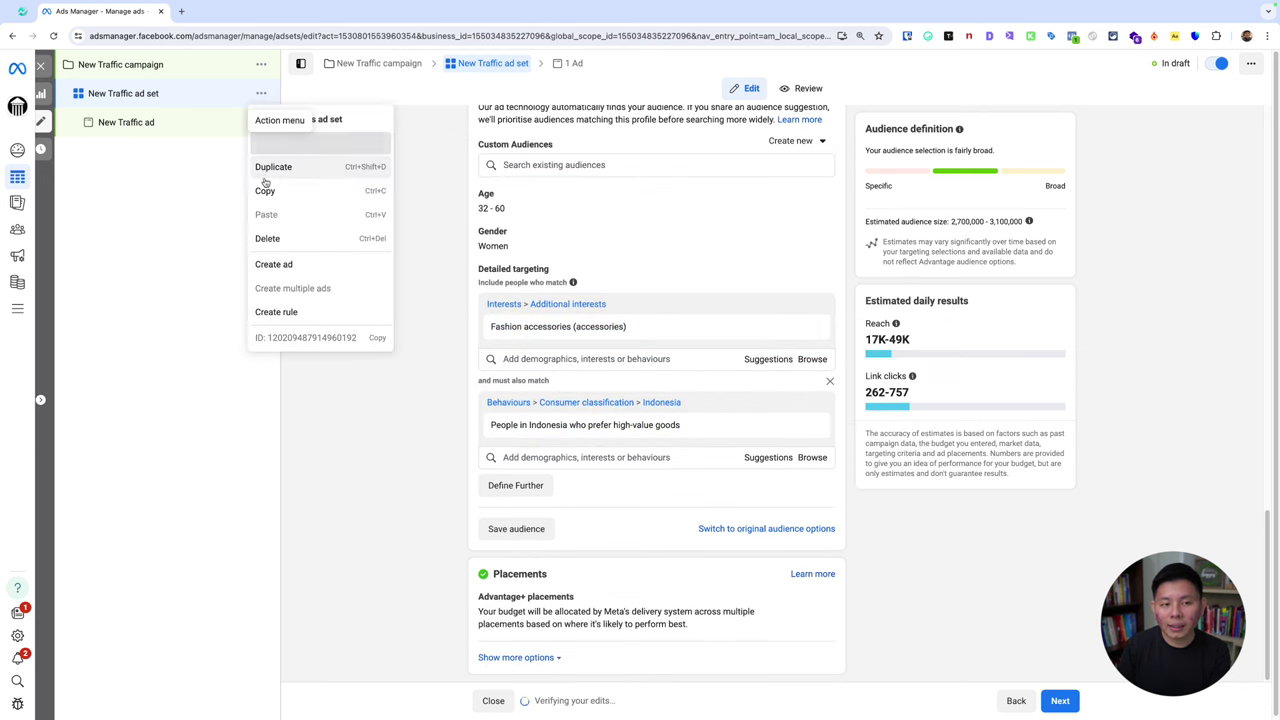
click(189, 298)
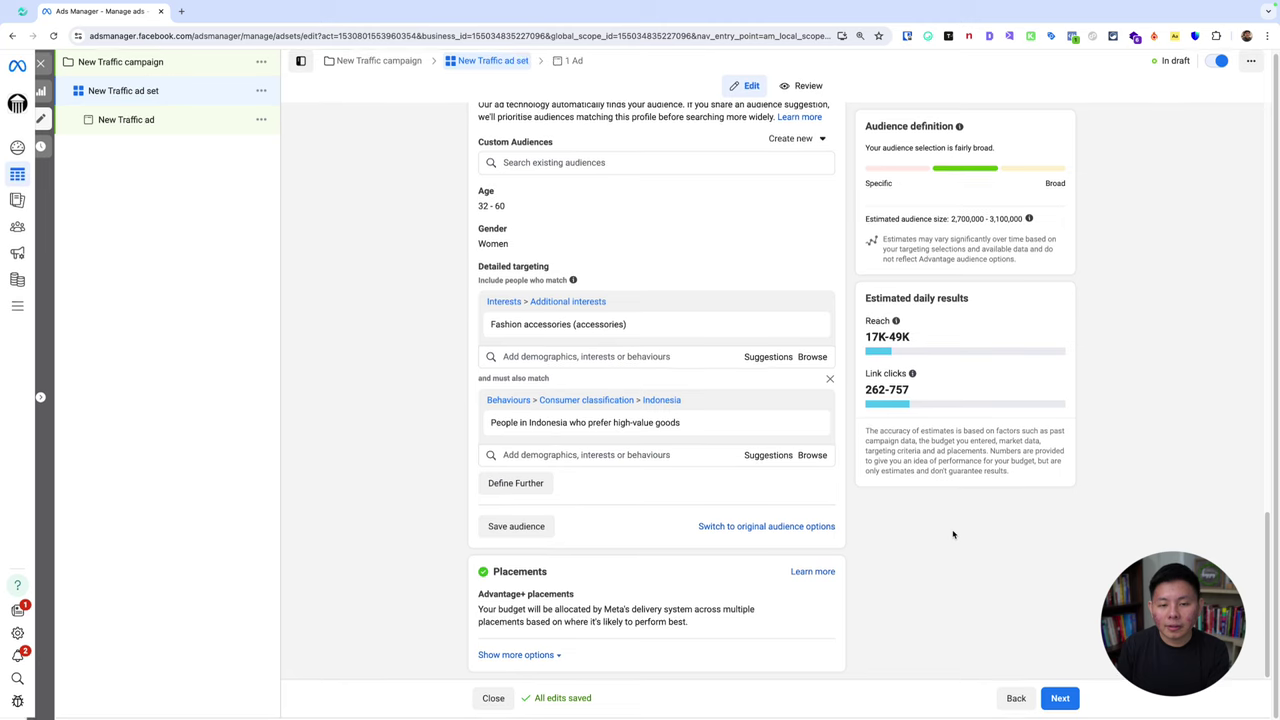
Step: Highlight the Advantage+ audience heading and the estimated audience size figures, and clear the highlight
scroll(566, 306, up, 2)
scroll(566, 306, up, 1)
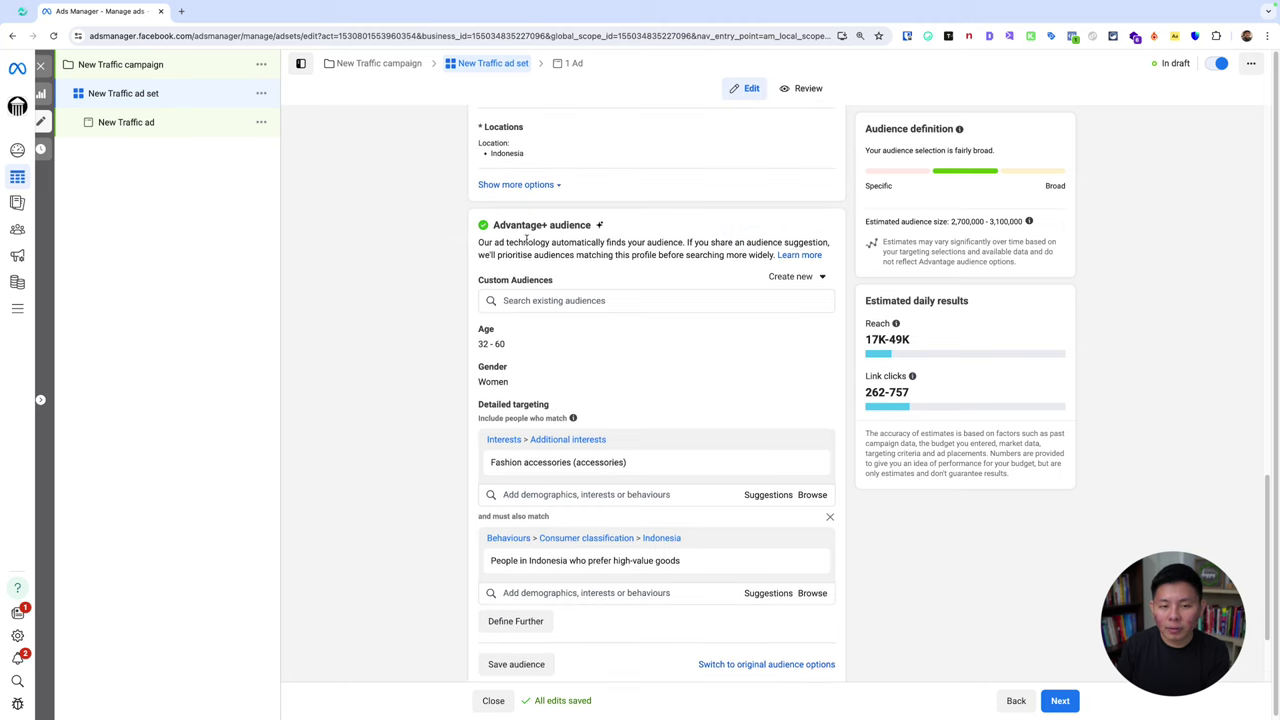
triple_click(543, 224)
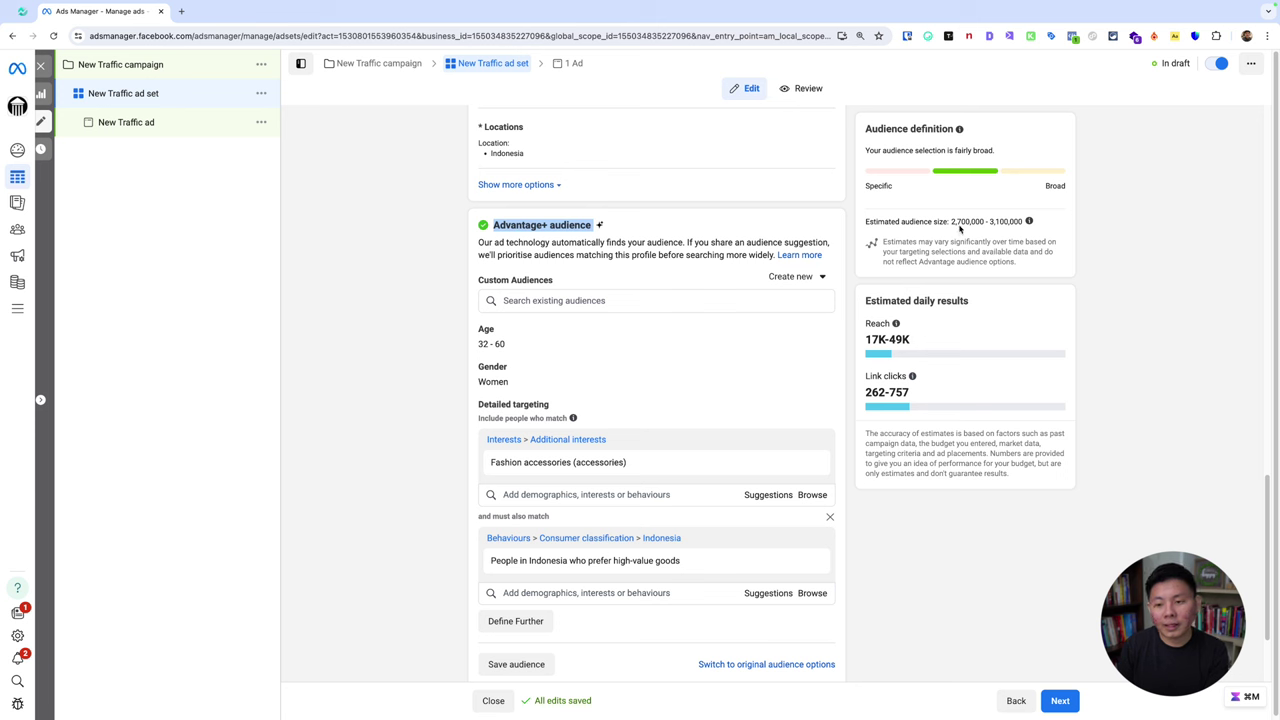
drag(951, 223, 1063, 226)
click(1098, 298)
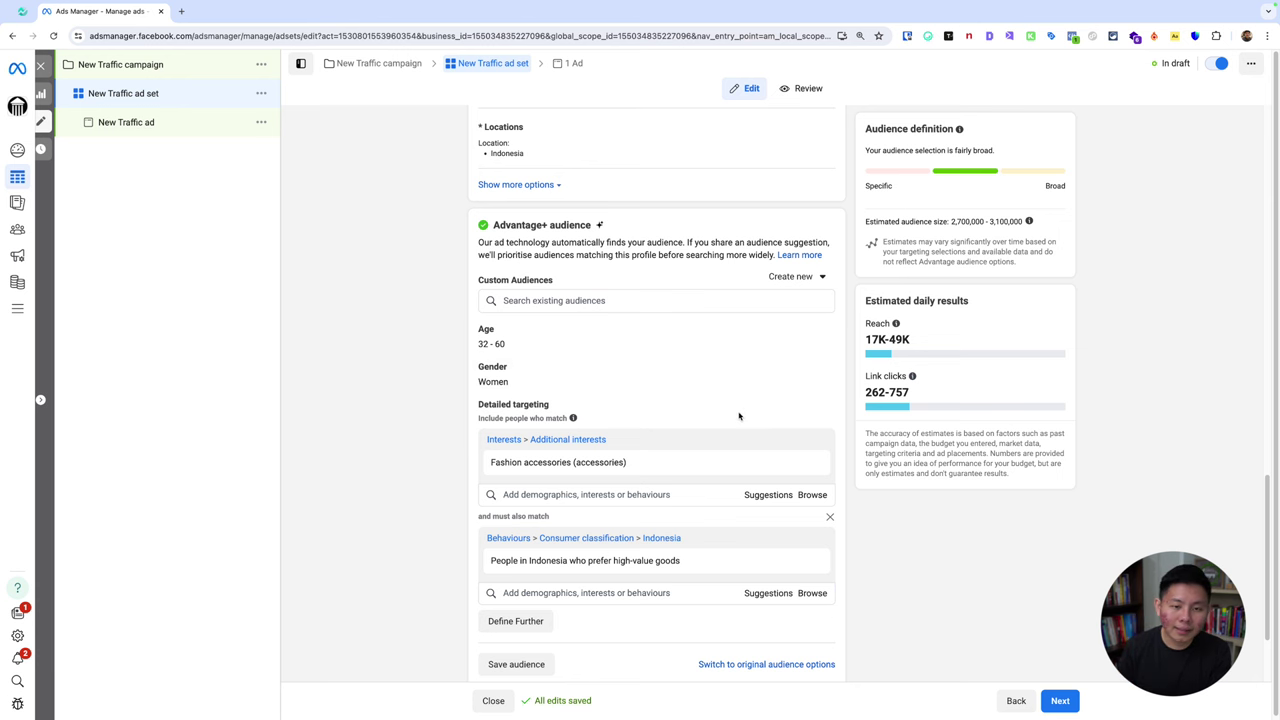
Step: Open Locations for editing, and remove the Fashion accessories interest and the whole must-also-match group from detailed targeting
scroll(739, 416, down, 1)
scroll(739, 416, up, 3)
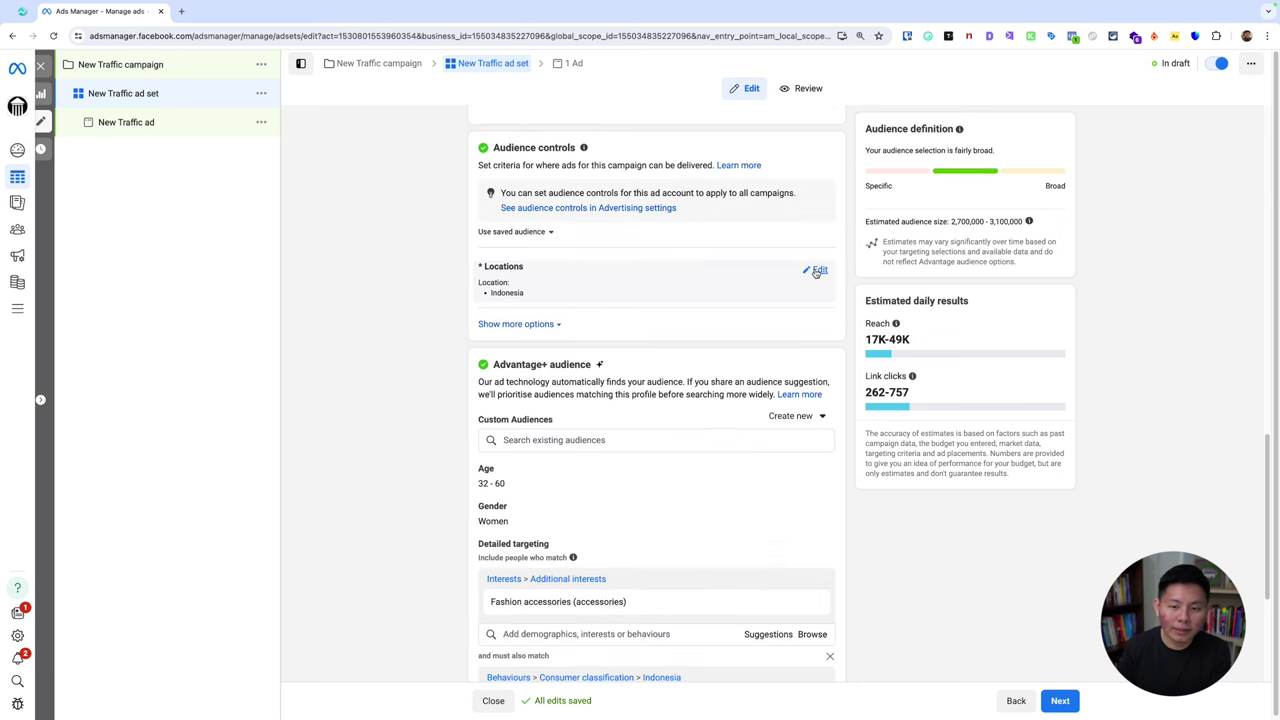
click(816, 271)
scroll(835, 636, down, 1)
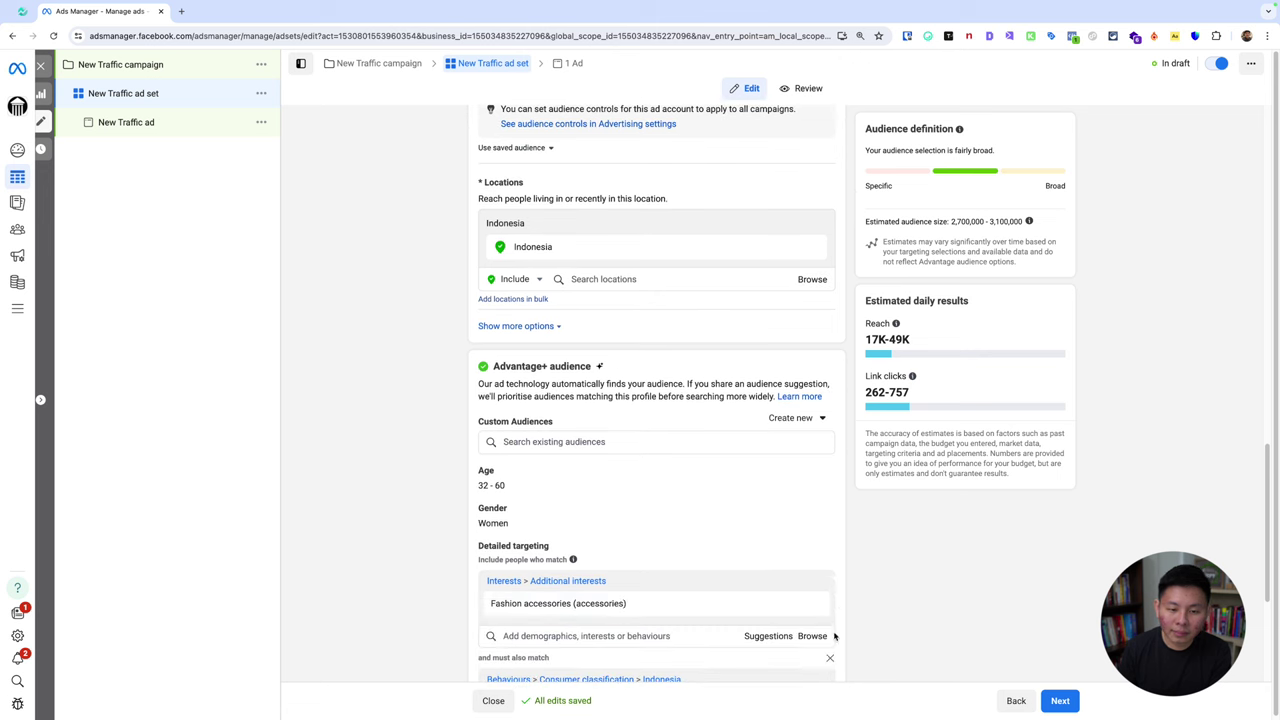
click(813, 607)
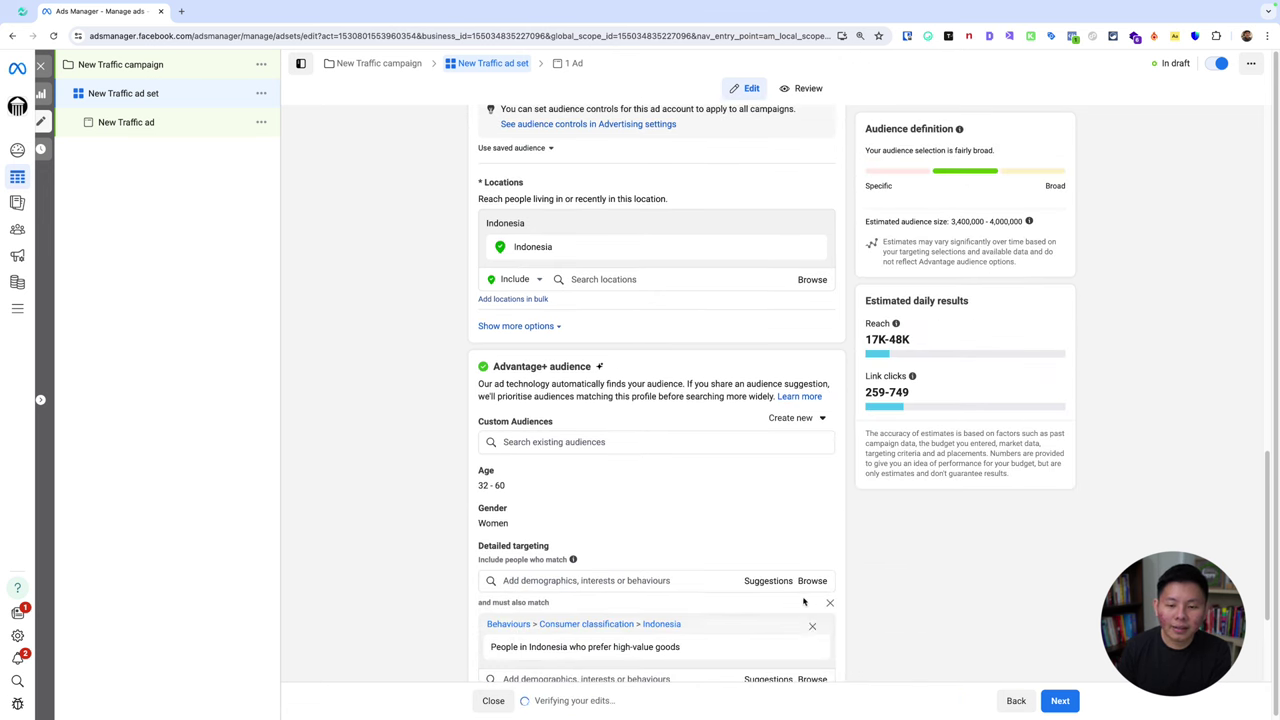
click(828, 603)
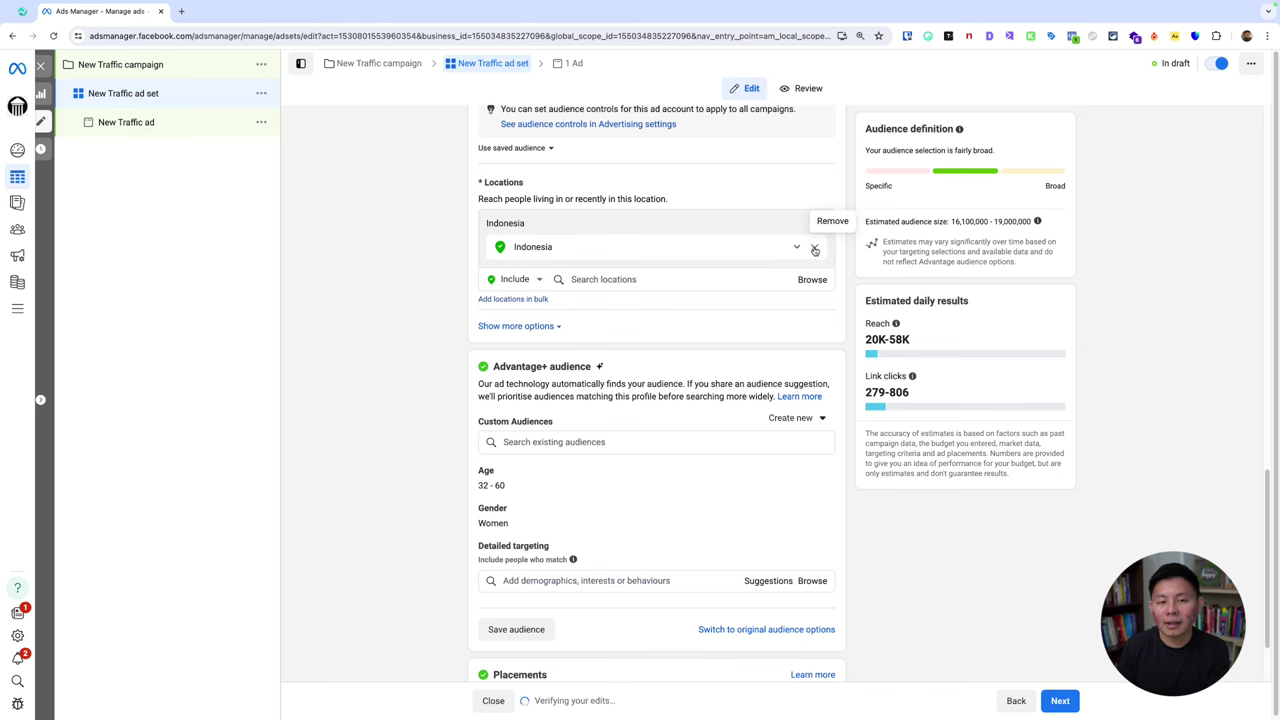
Step: Replace the Indonesia location with Jakarta, Indonesia
click(814, 248)
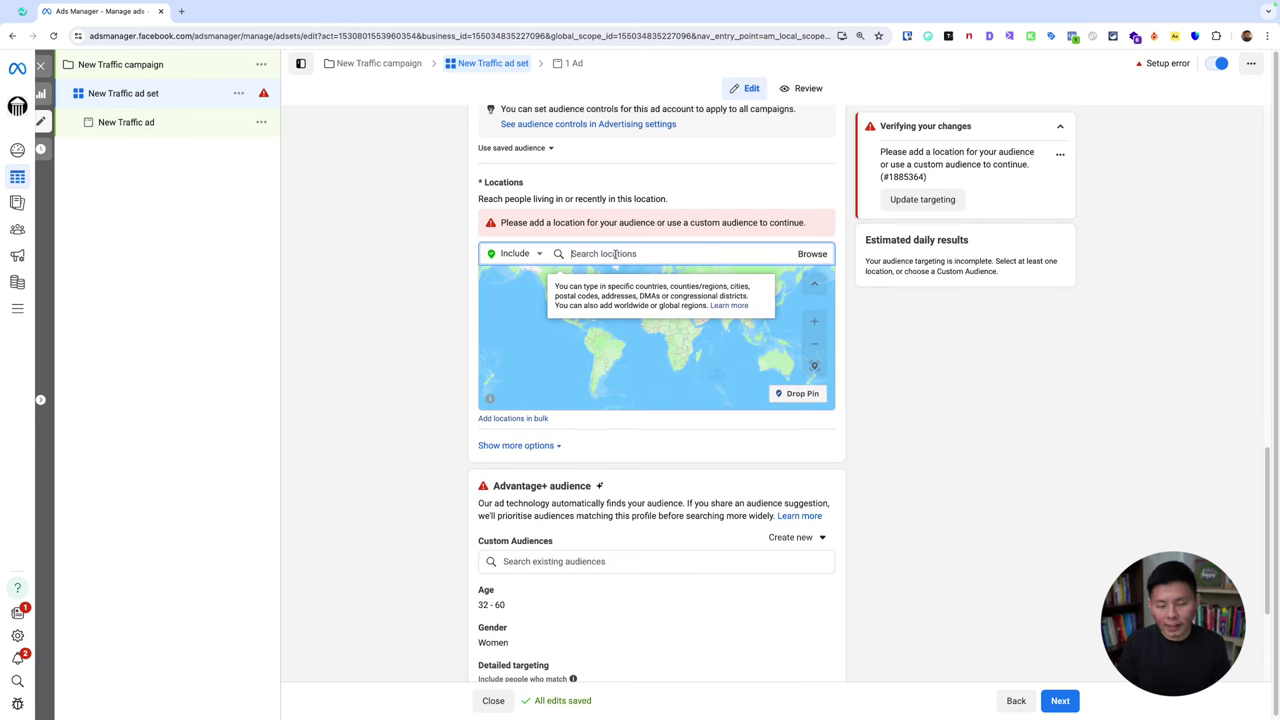
text(jak)
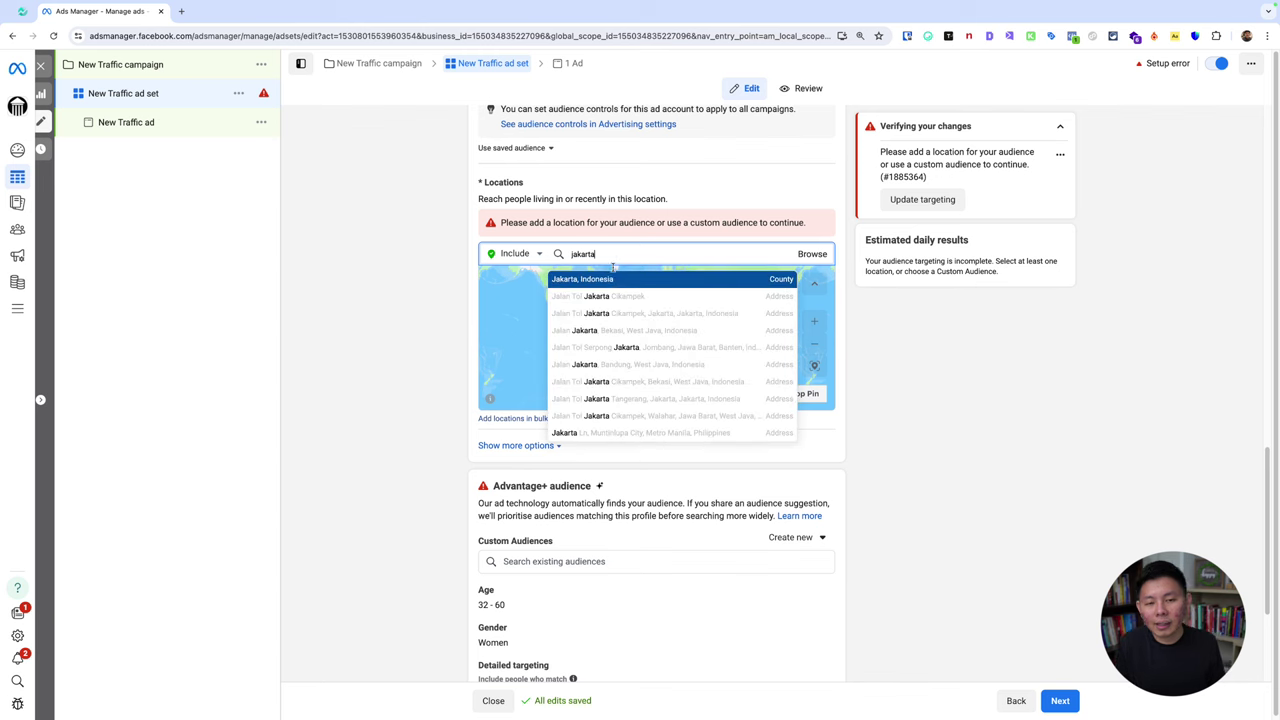
text(arta)
click(613, 278)
Step: Include Bogor, West Java as a location without a surrounding radius
text(bog)
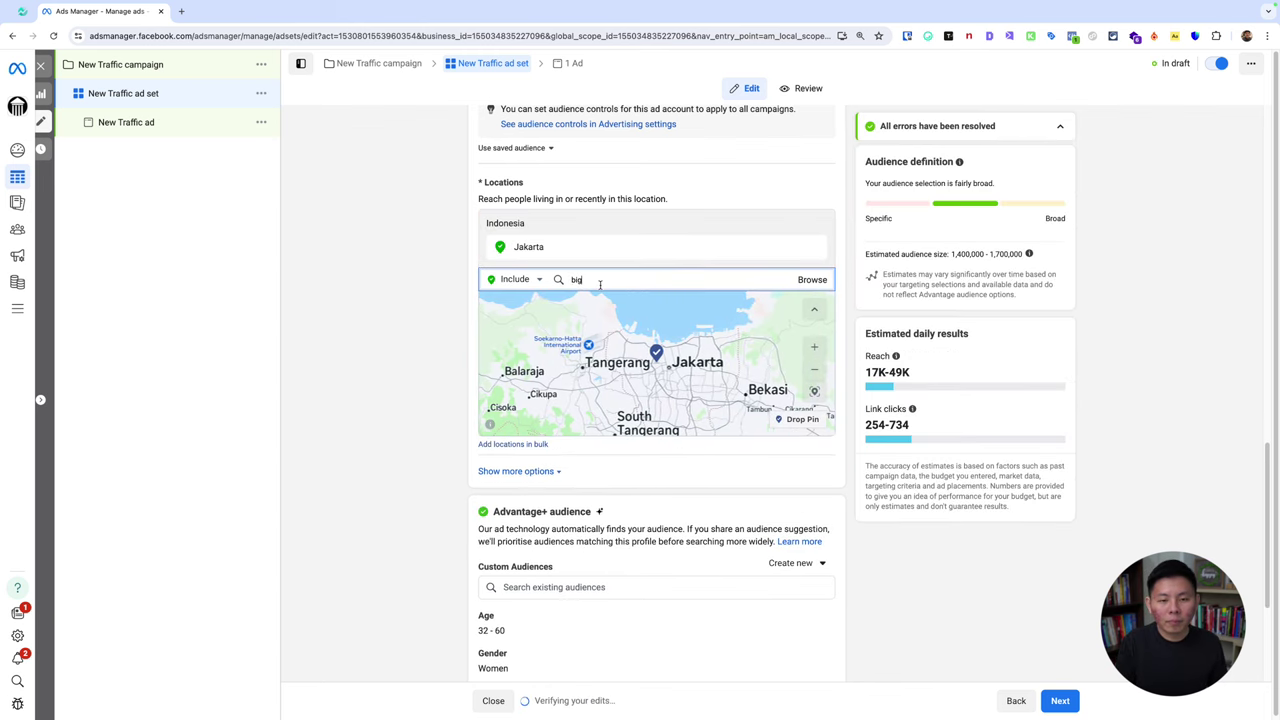
text(or)
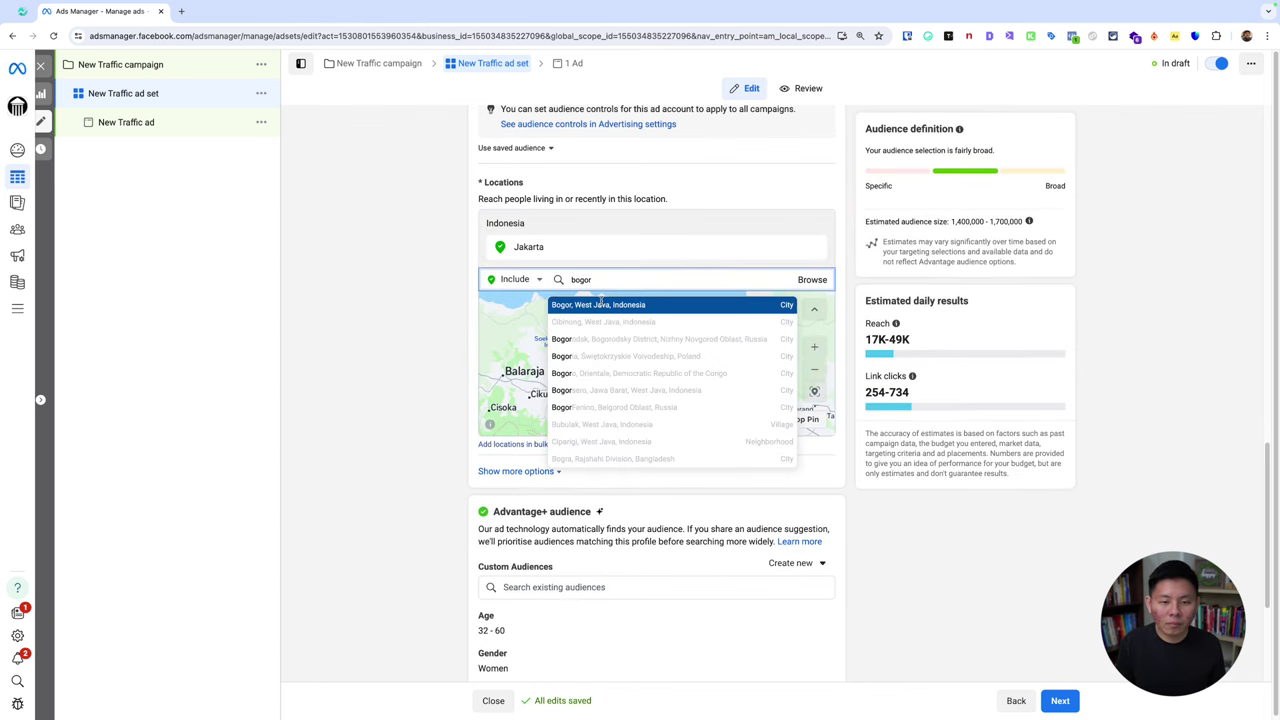
click(601, 305)
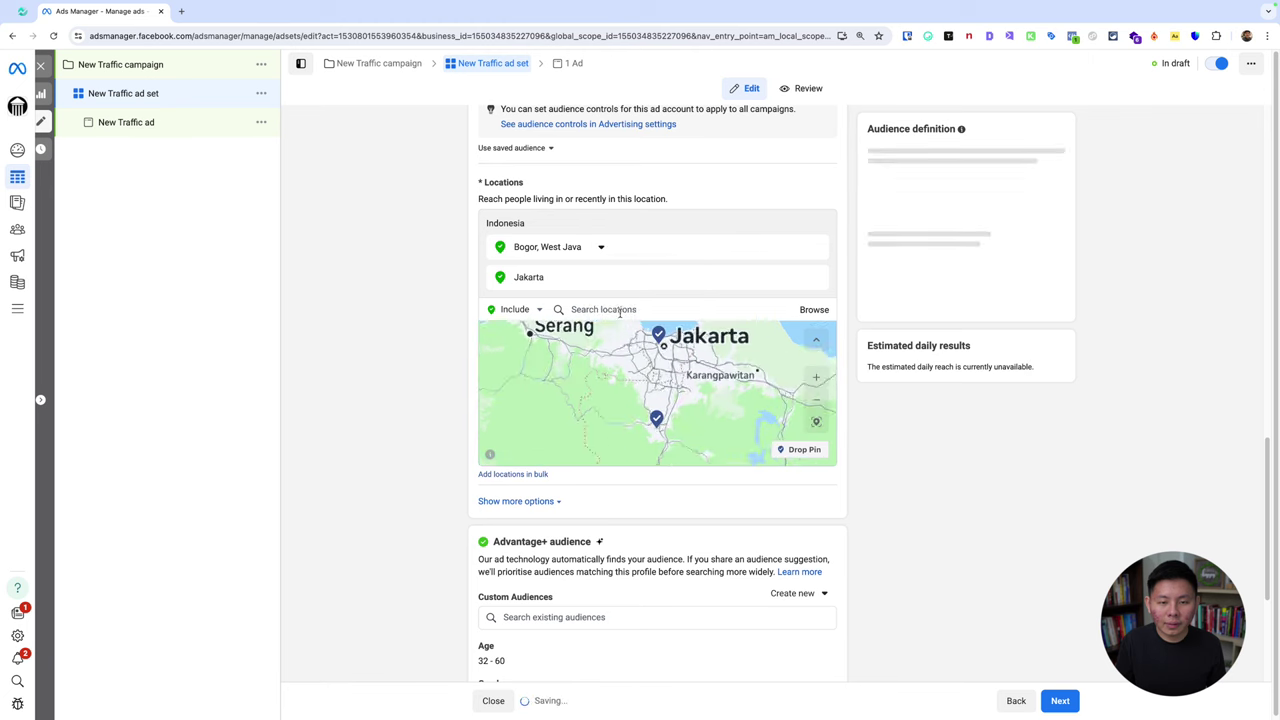
Step: Include Depok, West Java as a location and remove its 40 km surrounding radius
click(620, 312)
text(depok)
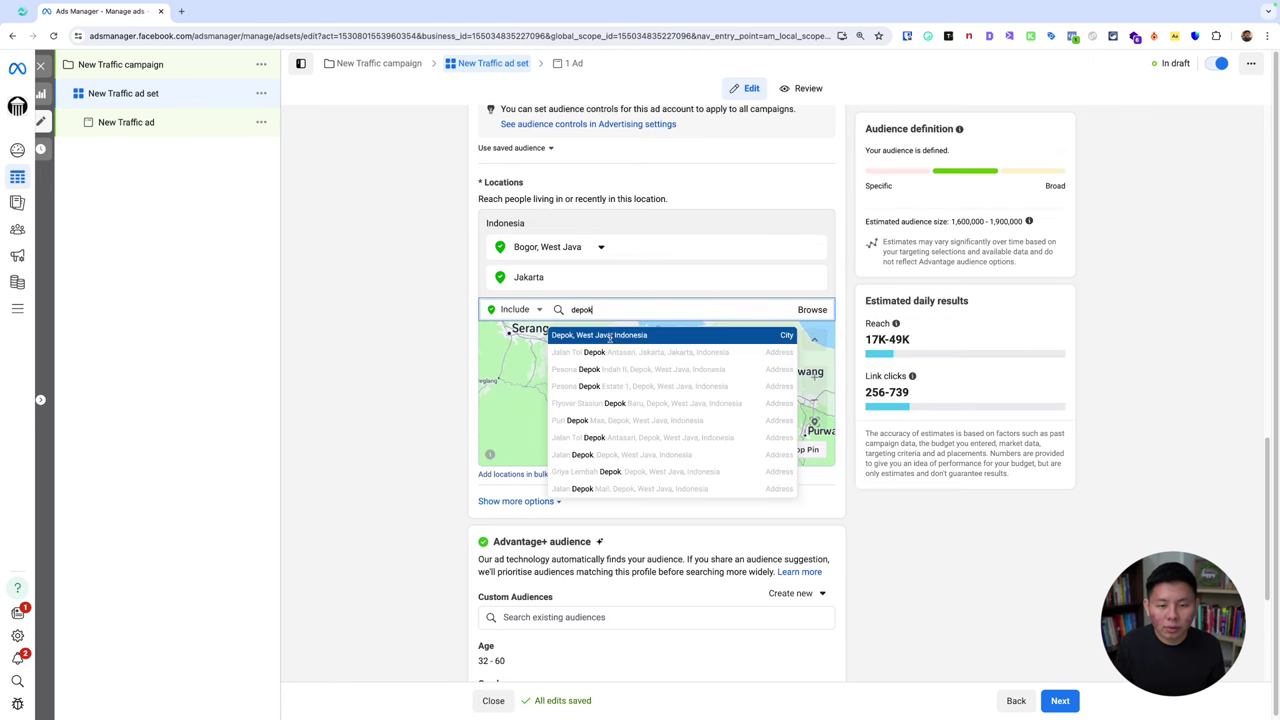
click(608, 336)
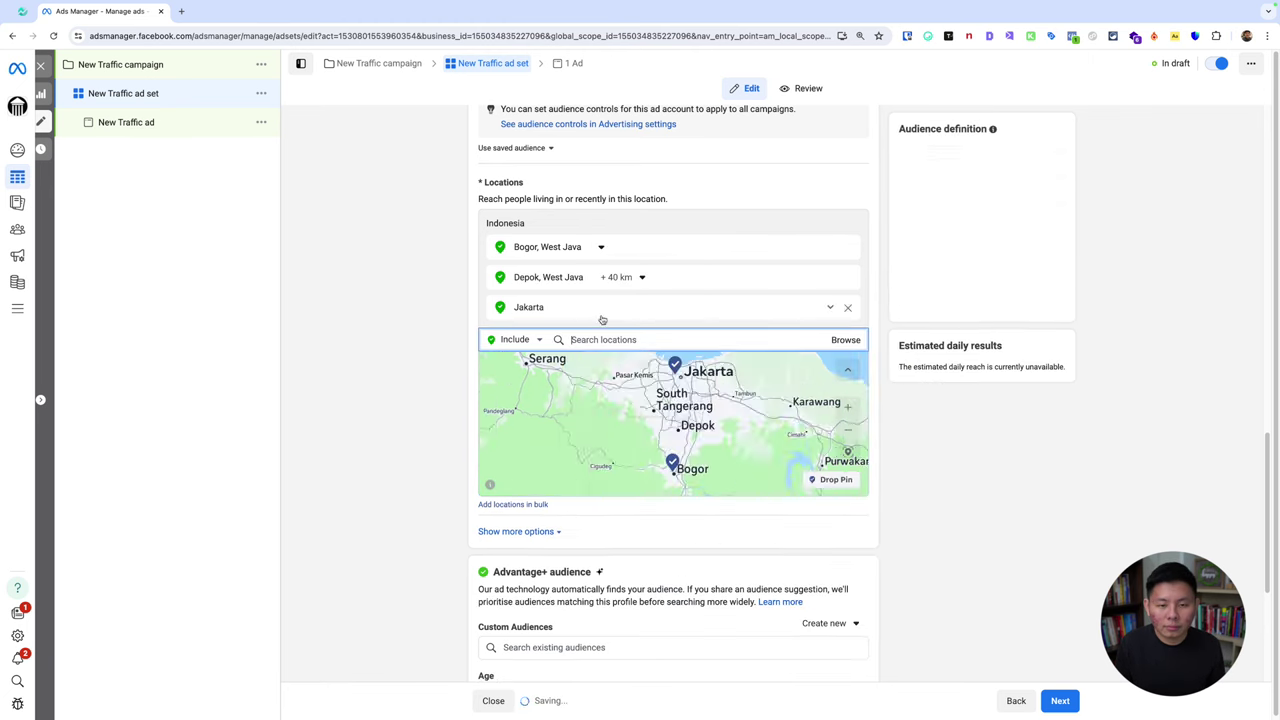
click(620, 277)
click(632, 299)
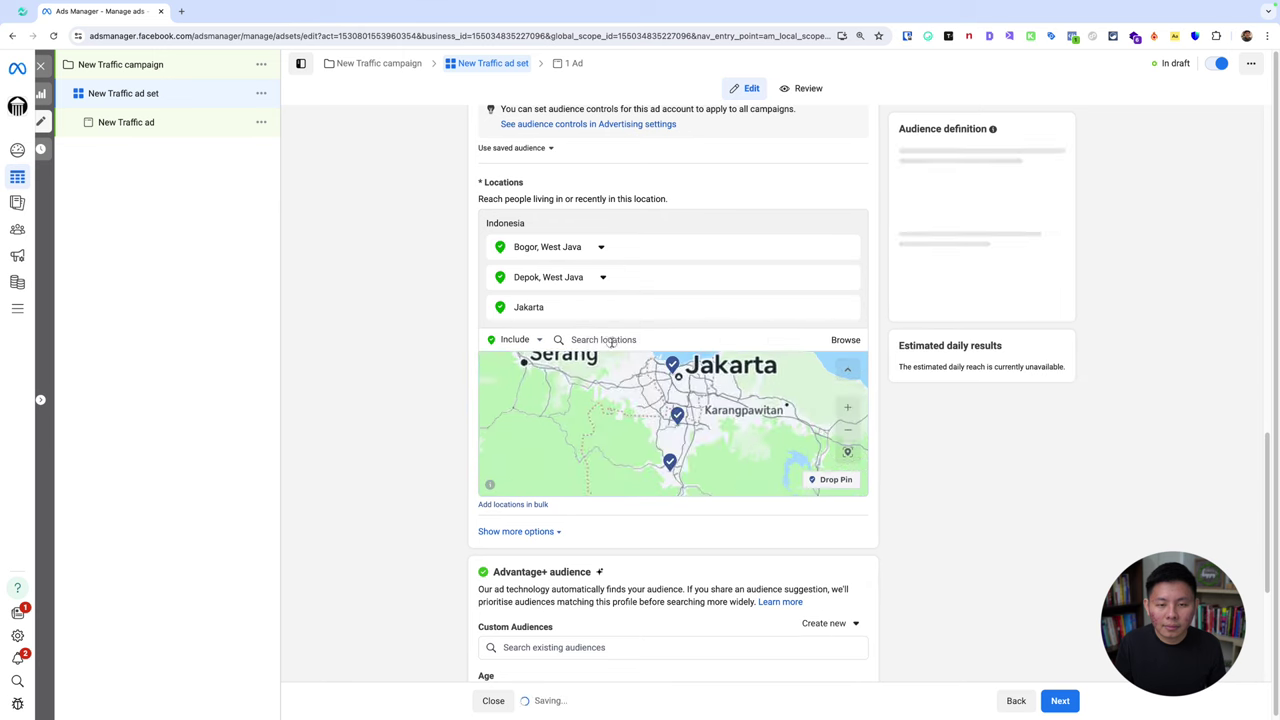
Step: Include Tangerang, Banten as a location and remove its 40 km surrounding radius
click(611, 340)
text(tangerang)
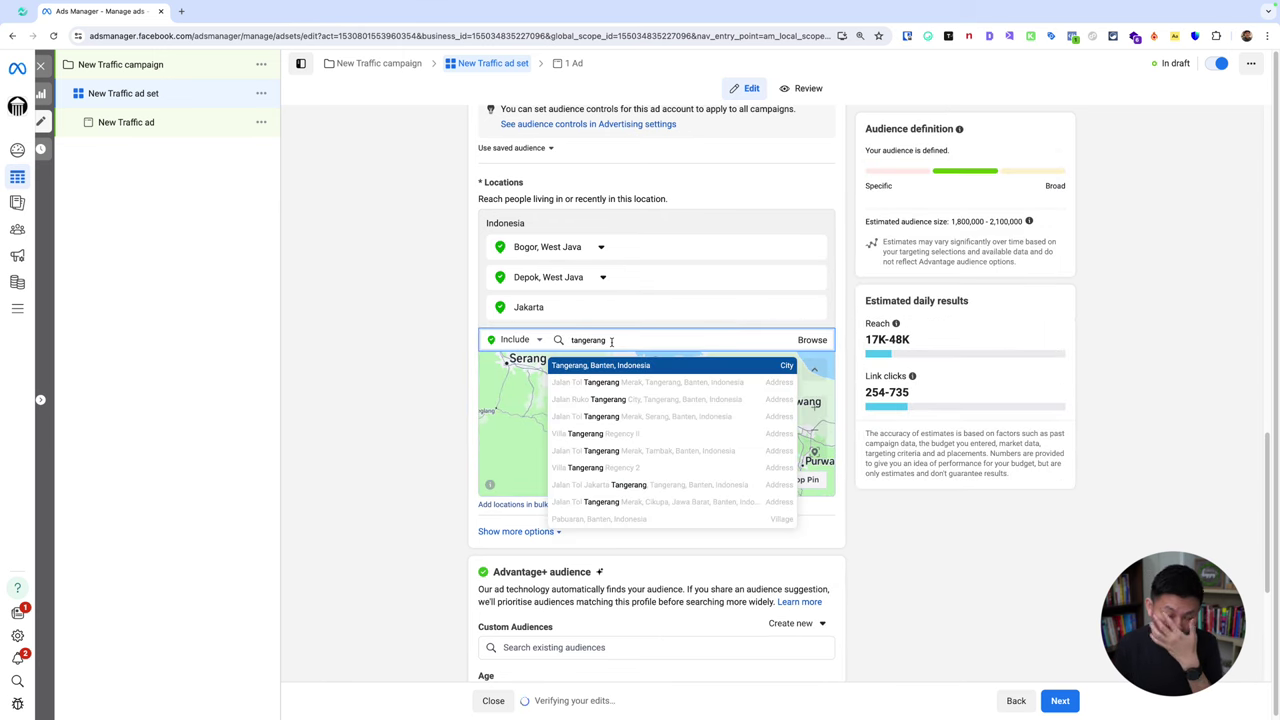
click(619, 366)
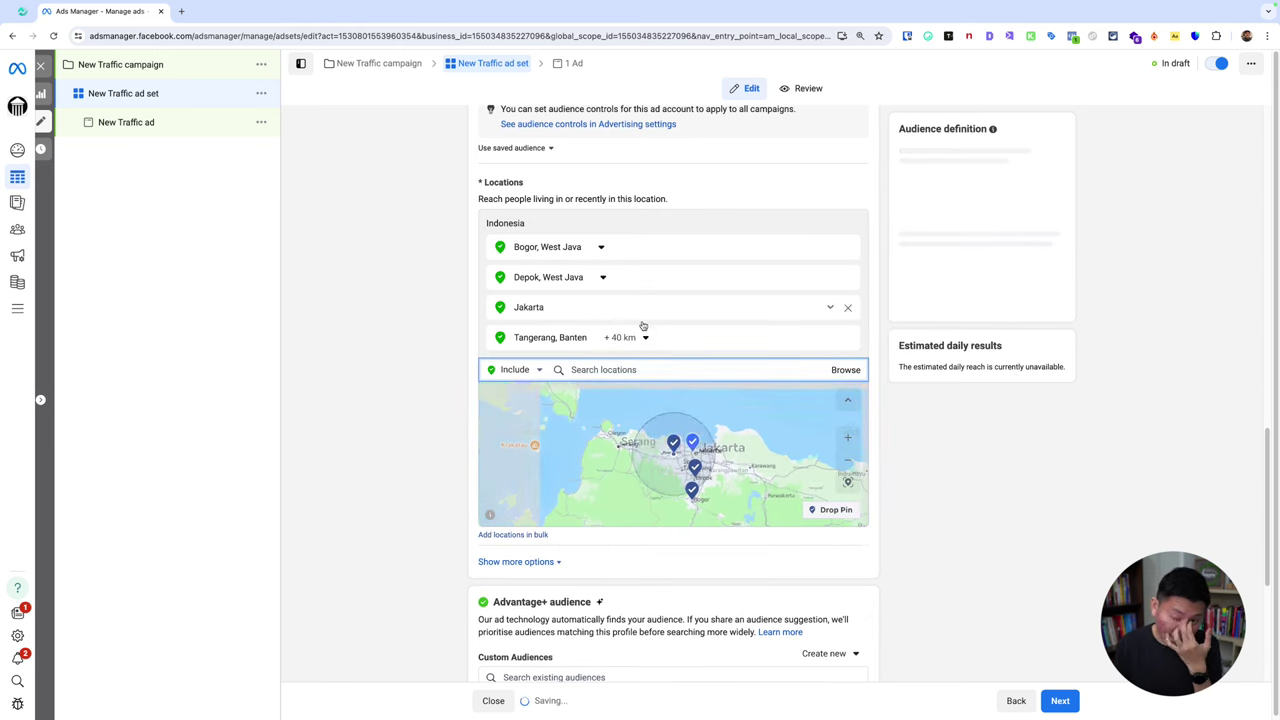
click(621, 337)
click(629, 360)
Step: Include Bekasi, West Java as a location and remove its 40 km surrounding radius
click(643, 371)
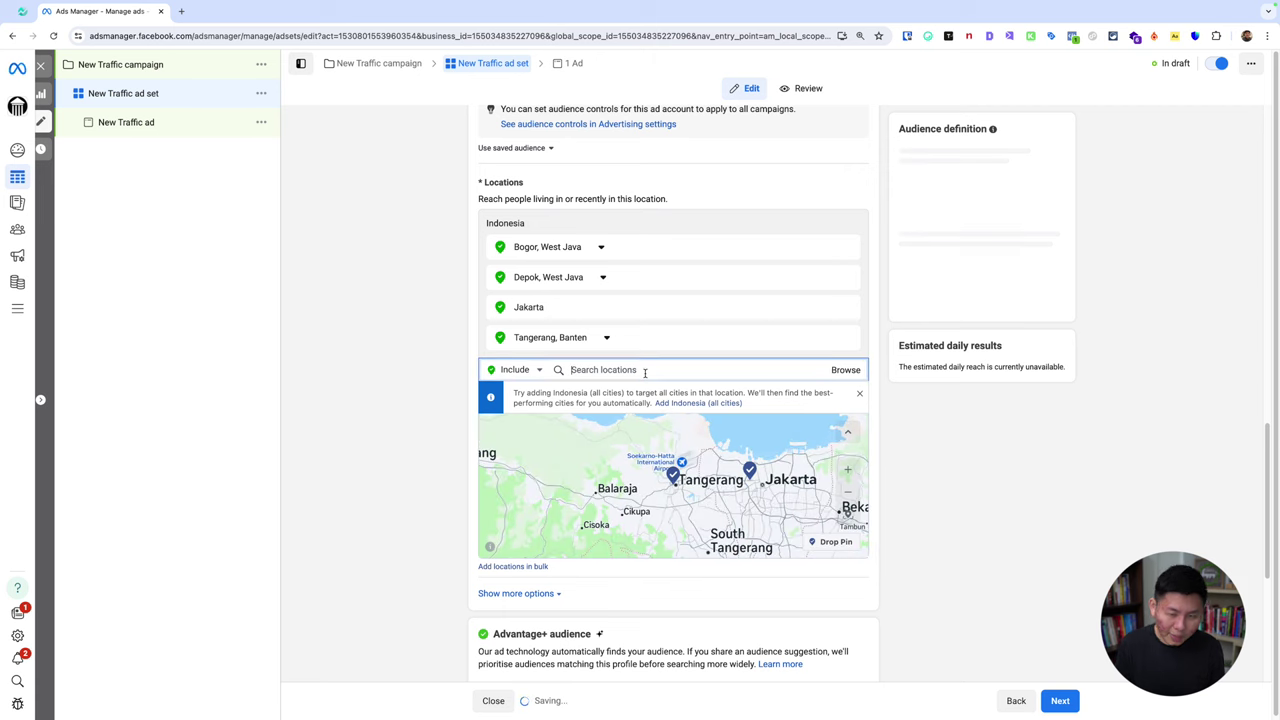
text(bekasi)
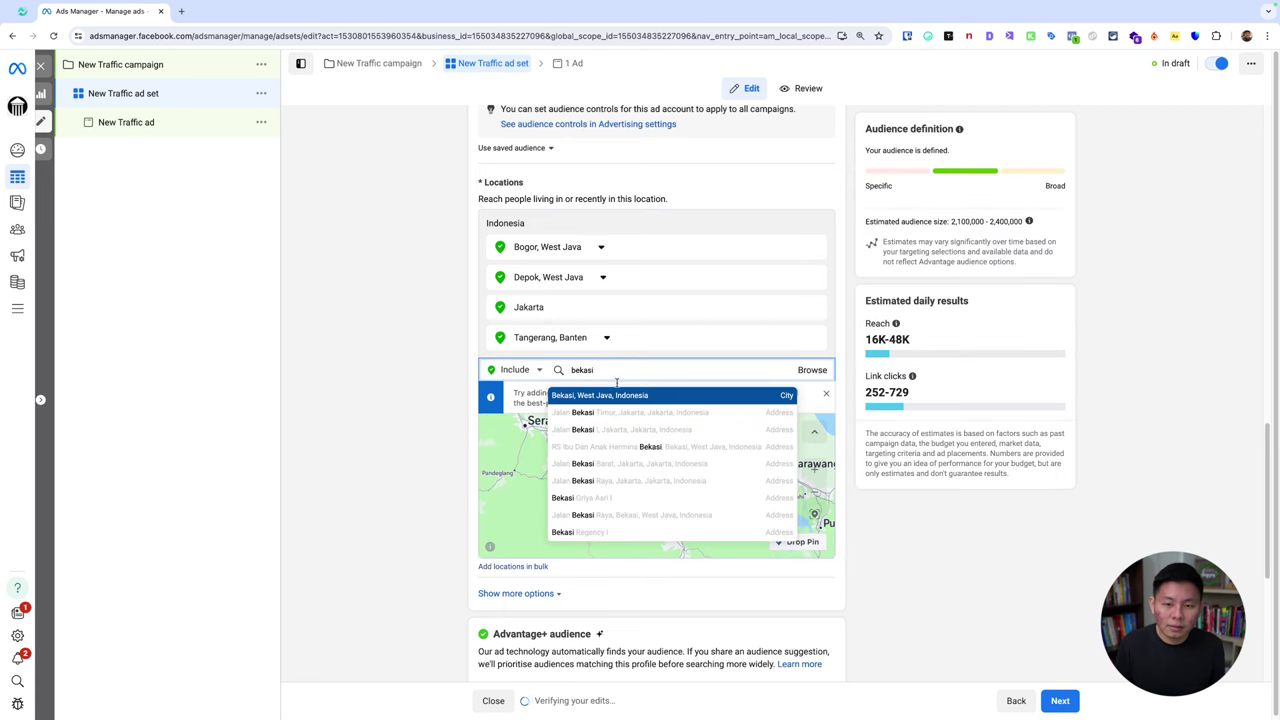
click(614, 389)
click(601, 378)
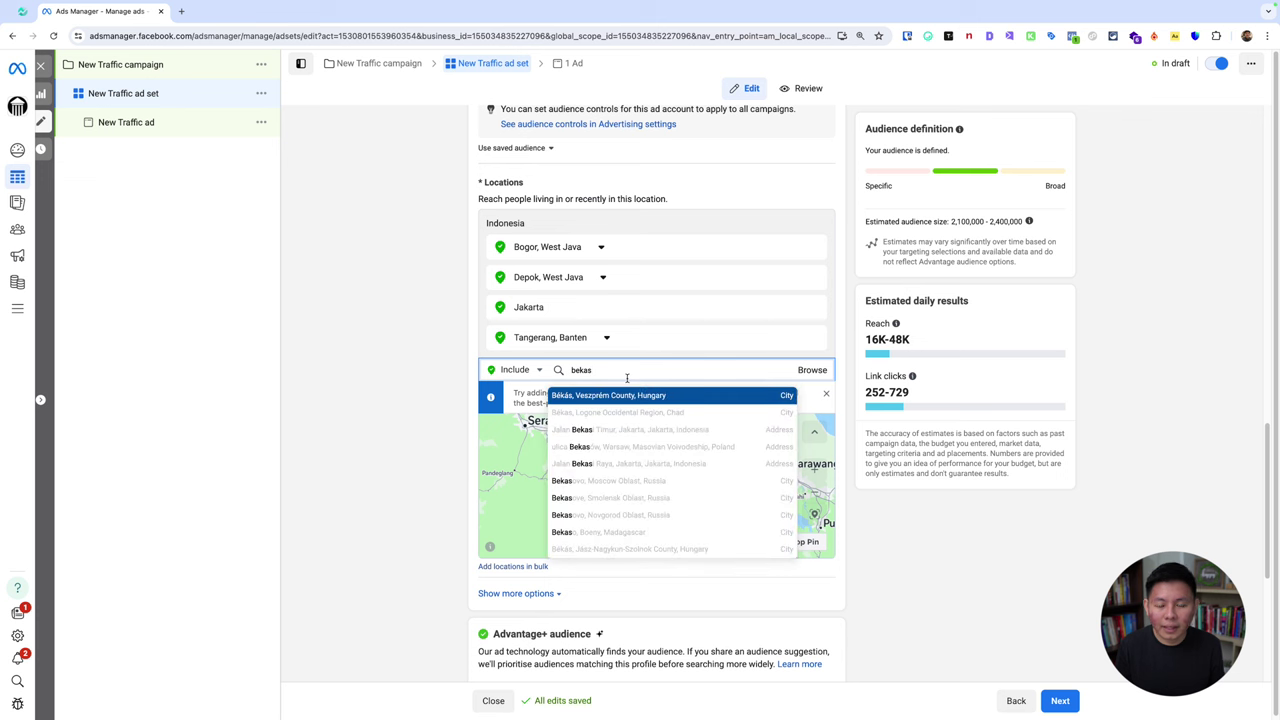
click(620, 395)
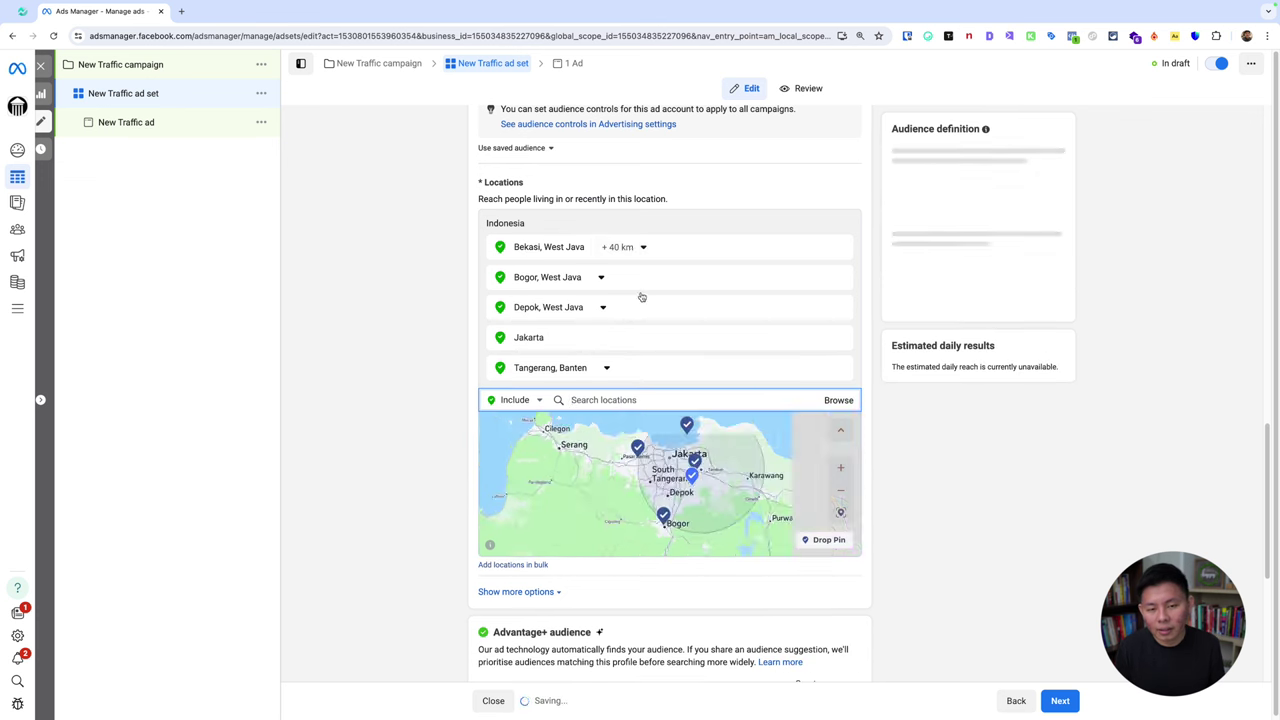
click(630, 247)
click(633, 269)
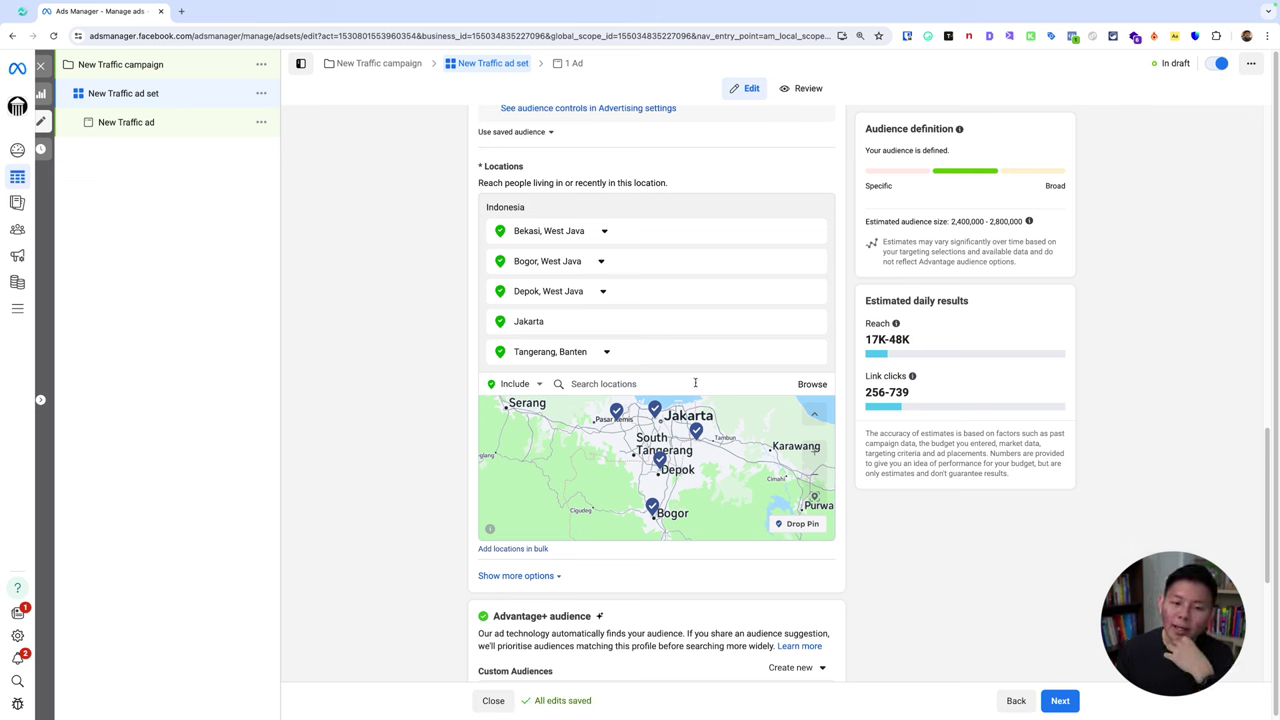
Step: Switch the location search to exclusions and try to exclude Cikarang, West Java
click(527, 381)
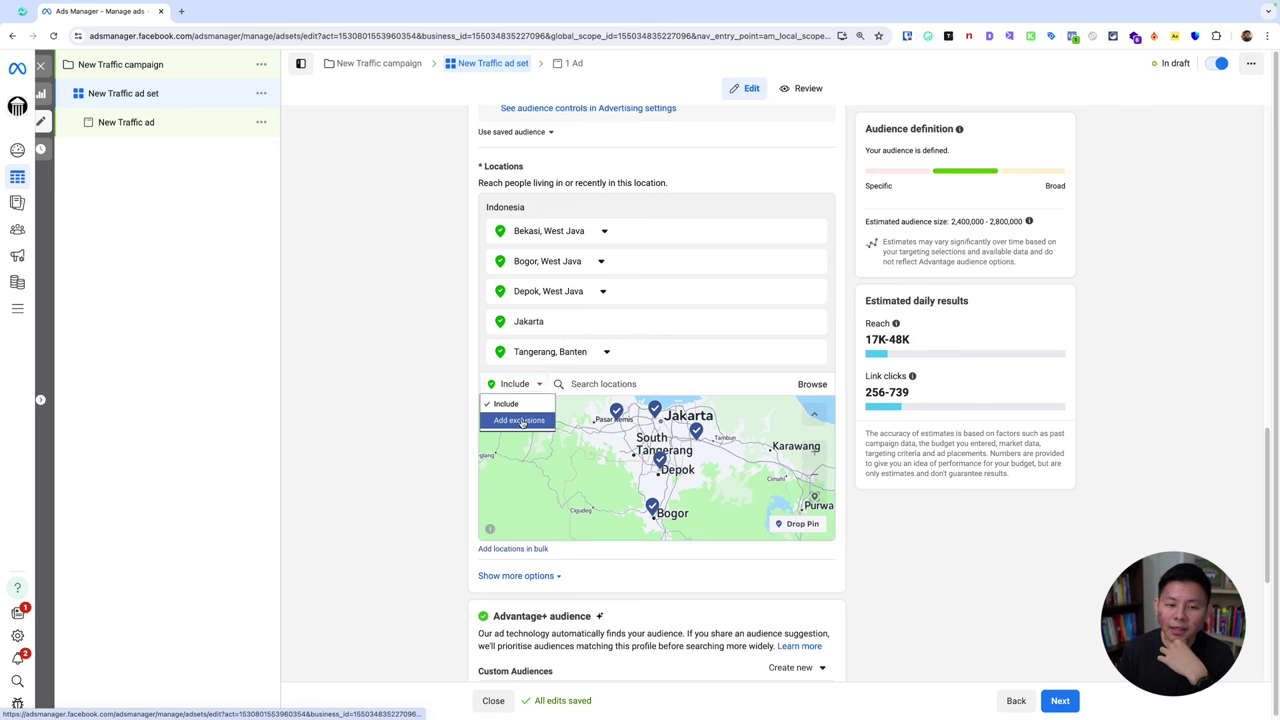
click(523, 422)
click(641, 386)
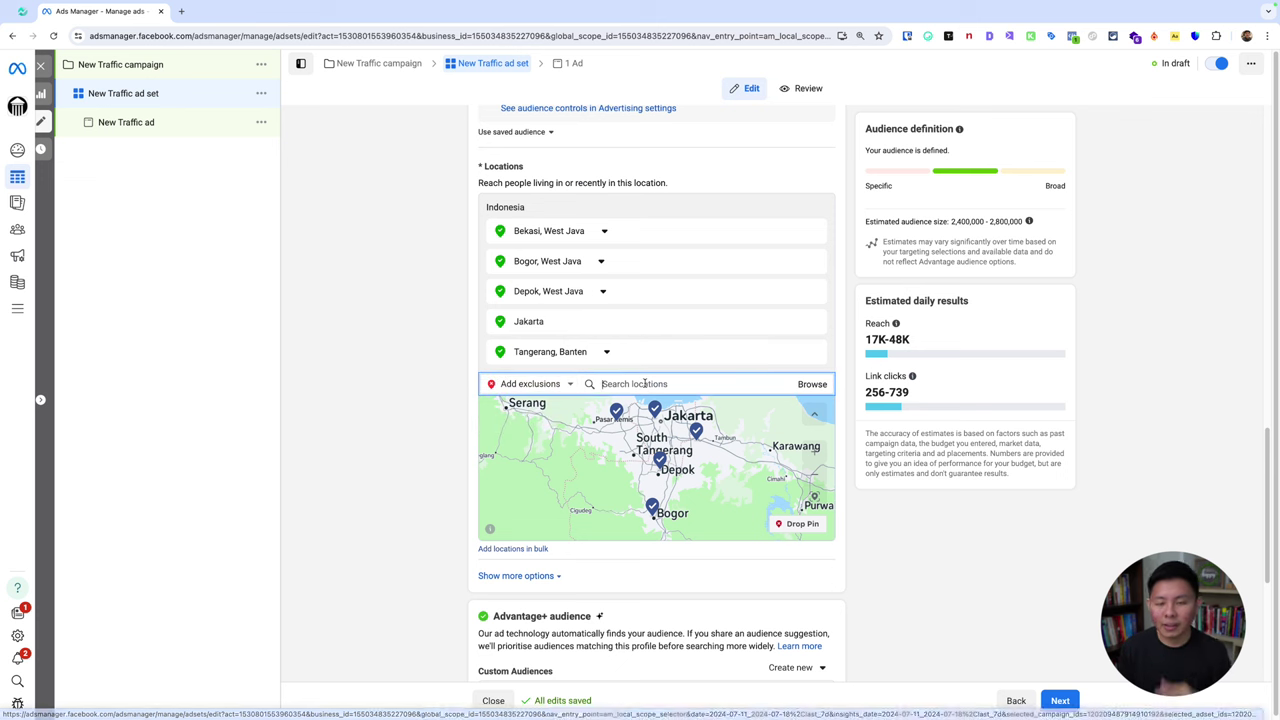
text(cikarang)
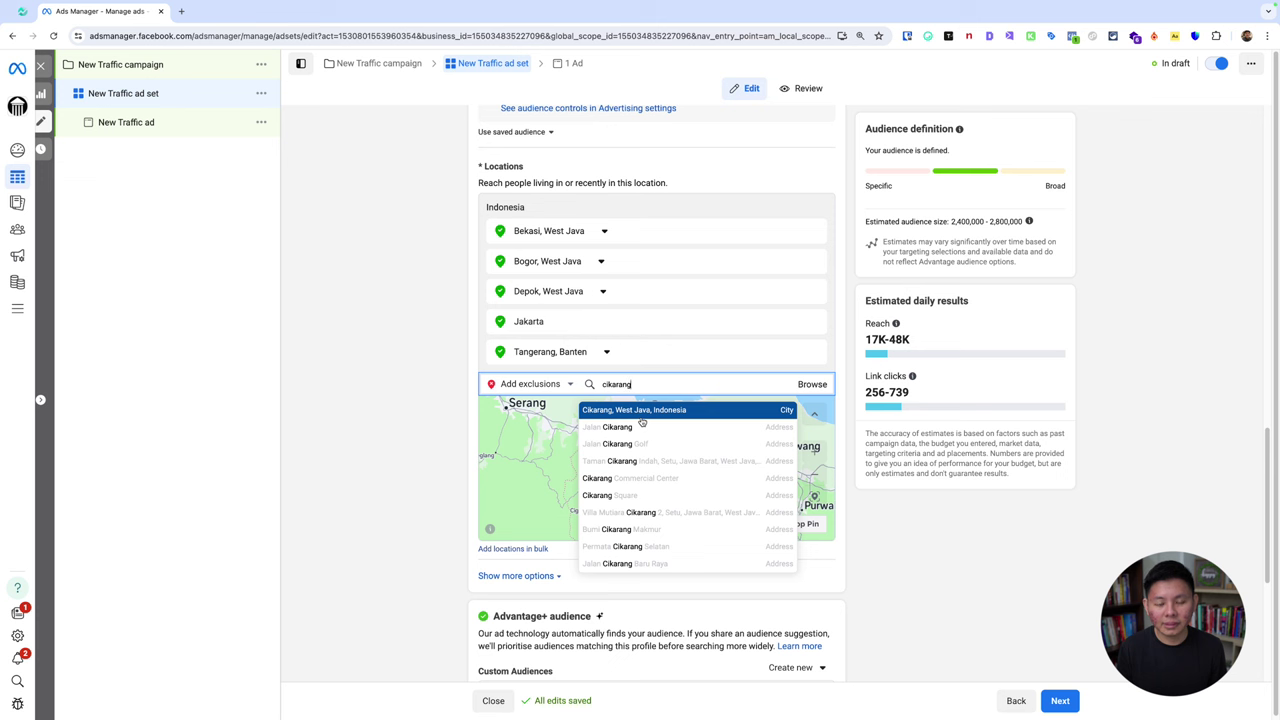
click(641, 418)
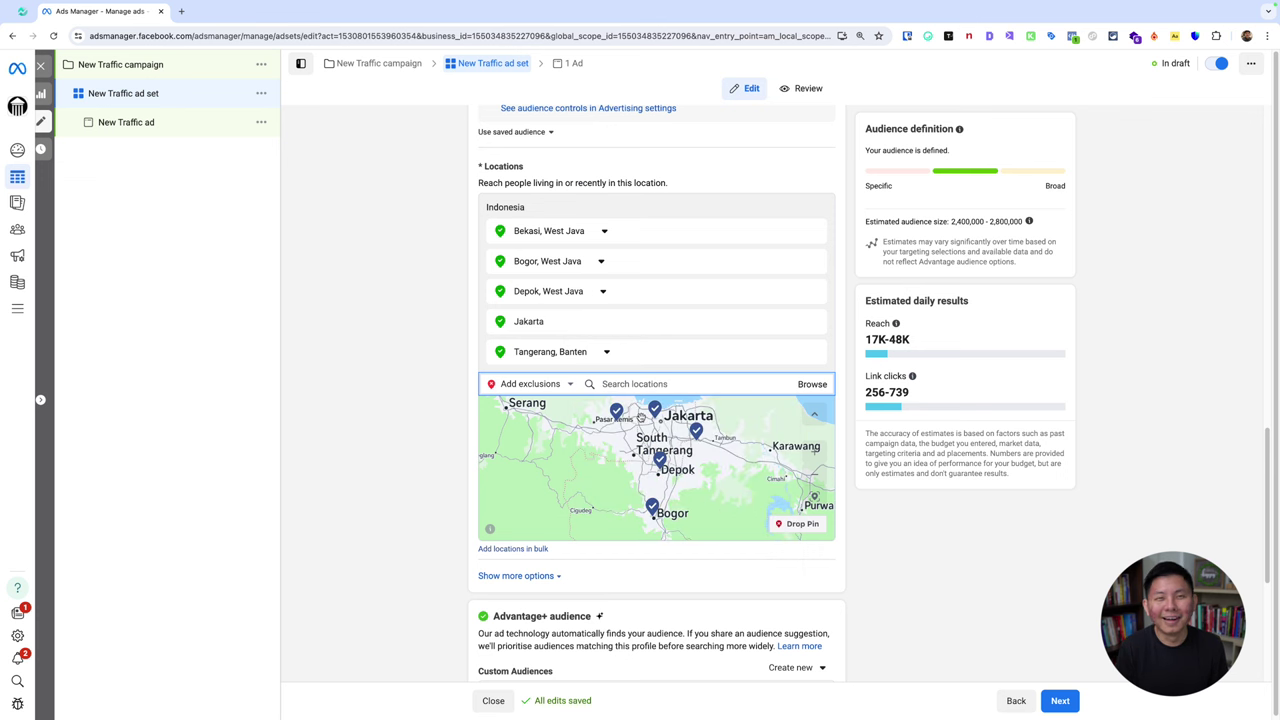
Step: Exclude East Jakarta from the targeted locations and check it in the location list
text(jakarta timur)
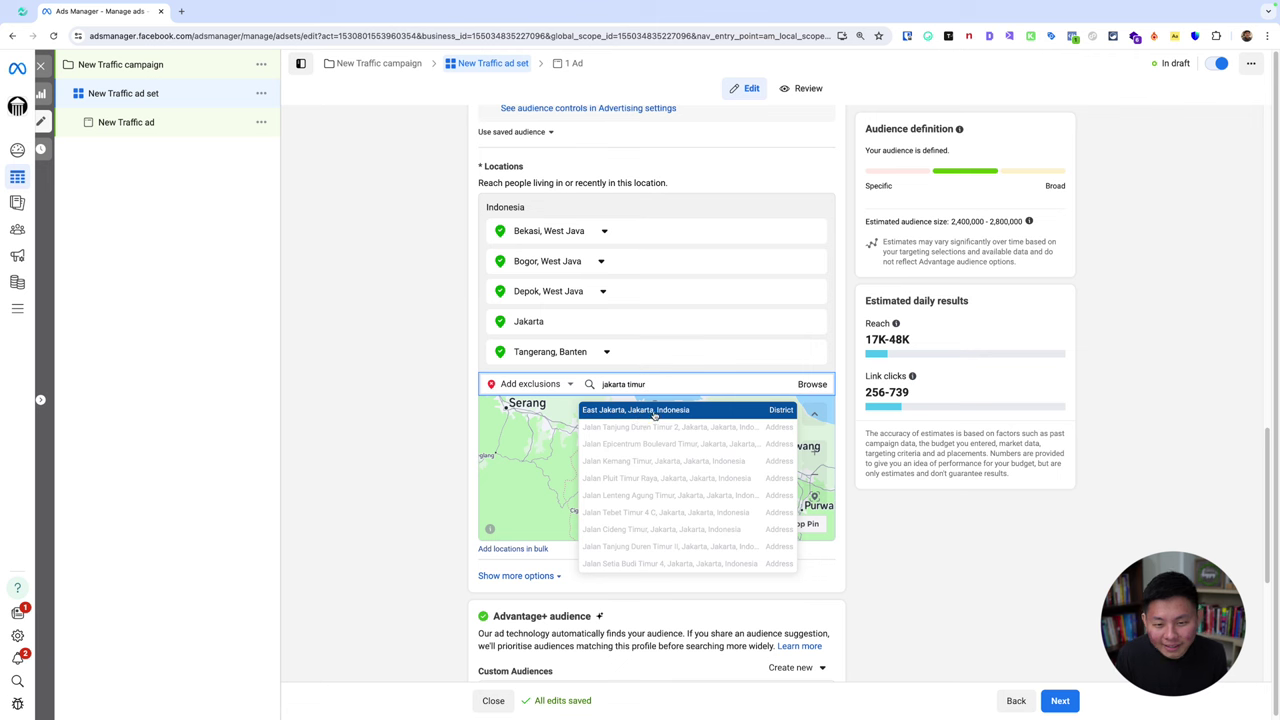
click(653, 411)
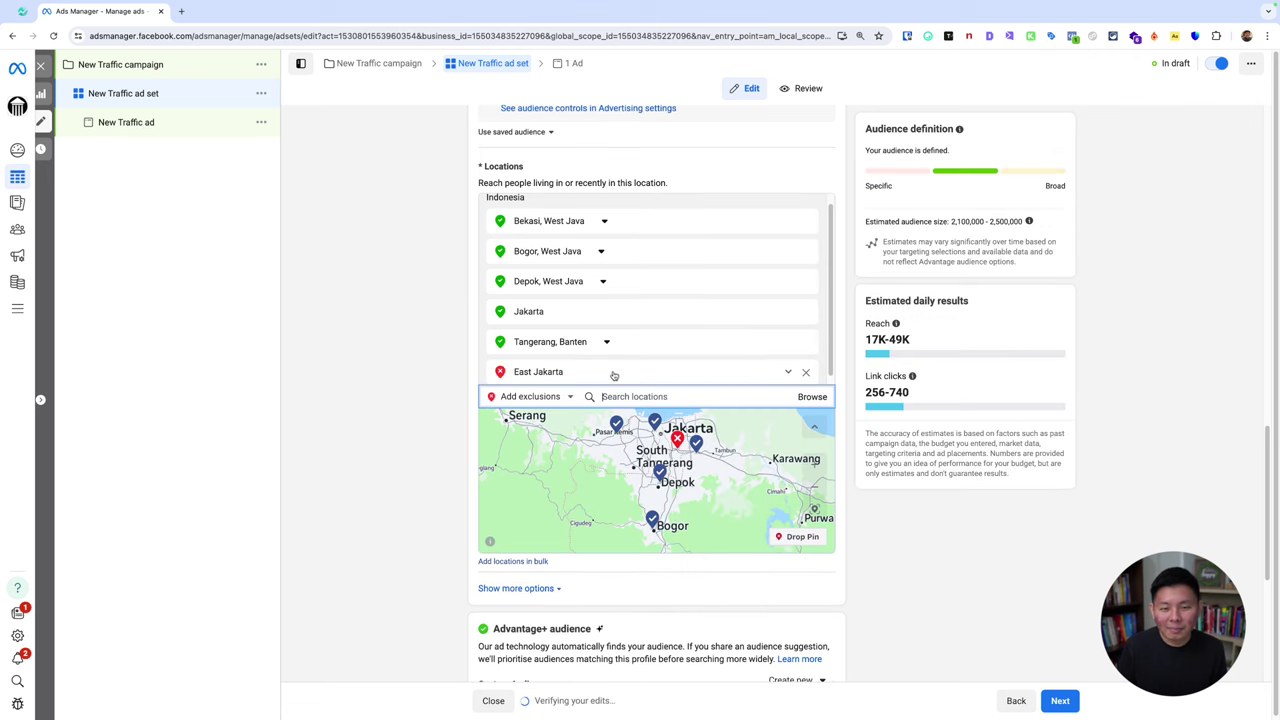
scroll(775, 333, down, 1)
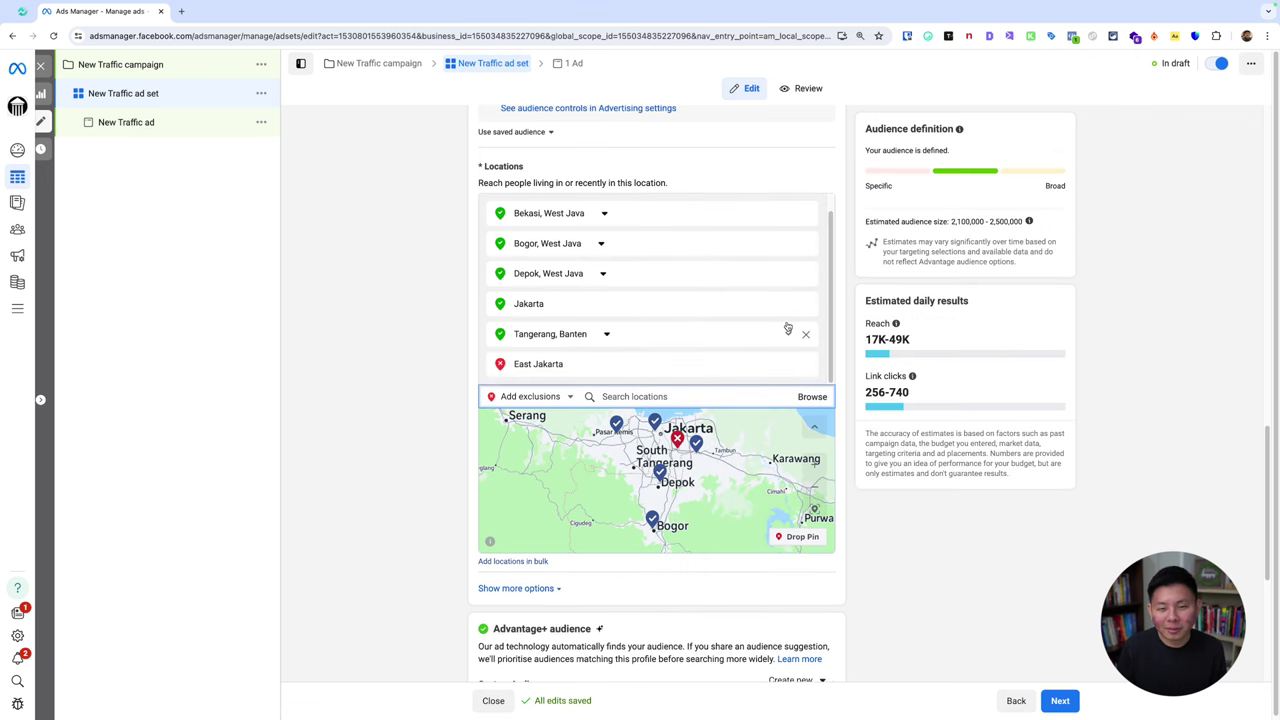
scroll(785, 345, up, 1)
scroll(790, 360, down, 1)
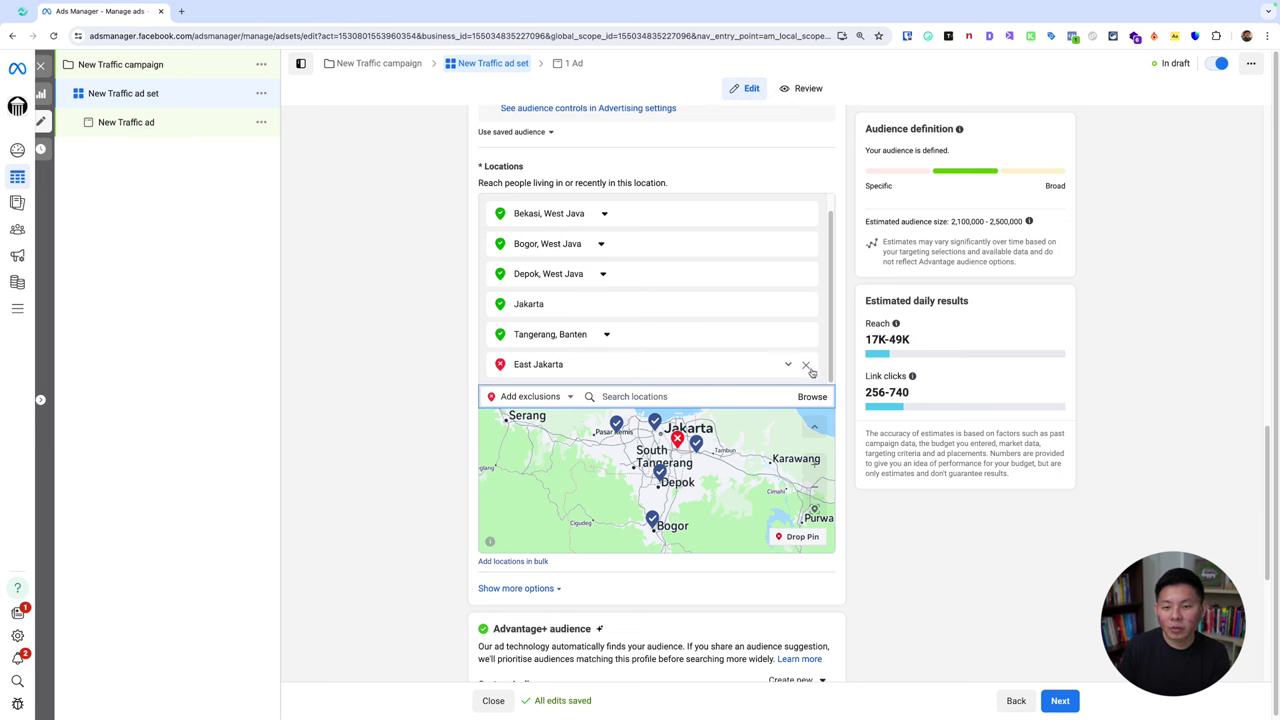
Step: Remove the East Jakarta exclusion from the locations and review the remaining audience settings
click(807, 367)
scroll(900, 510, down, 3)
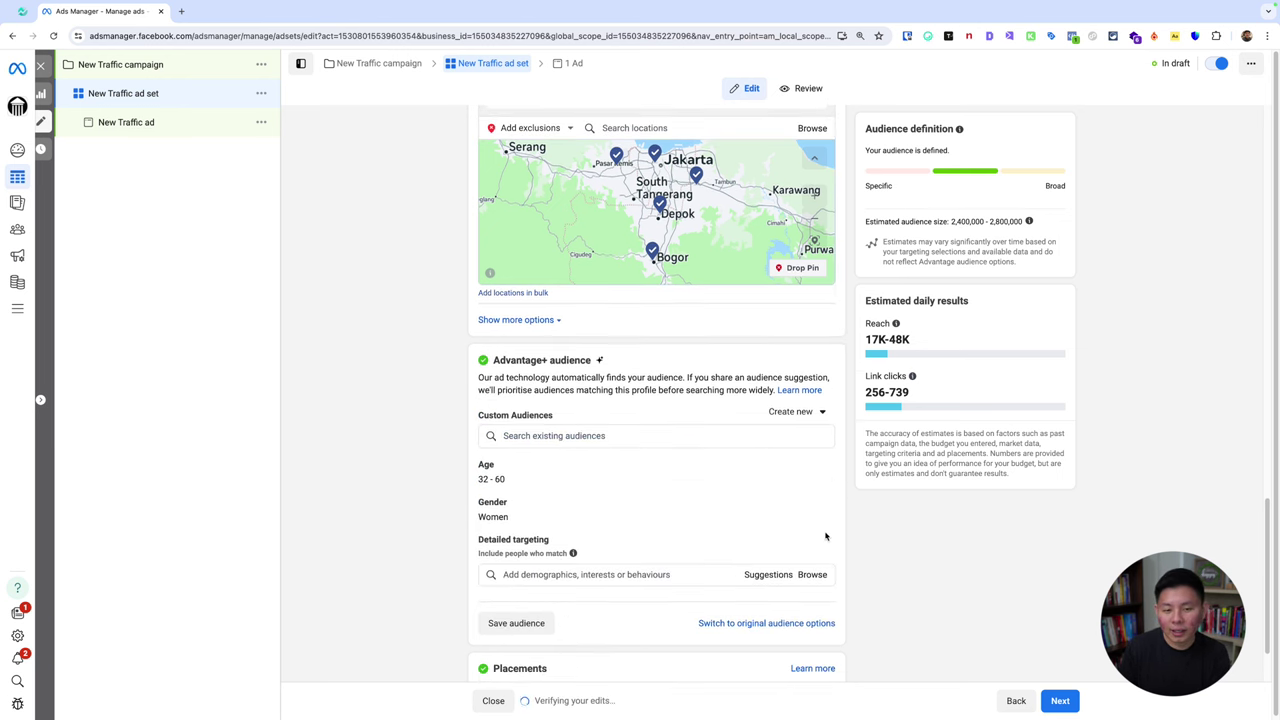
scroll(800, 300, up, 2)
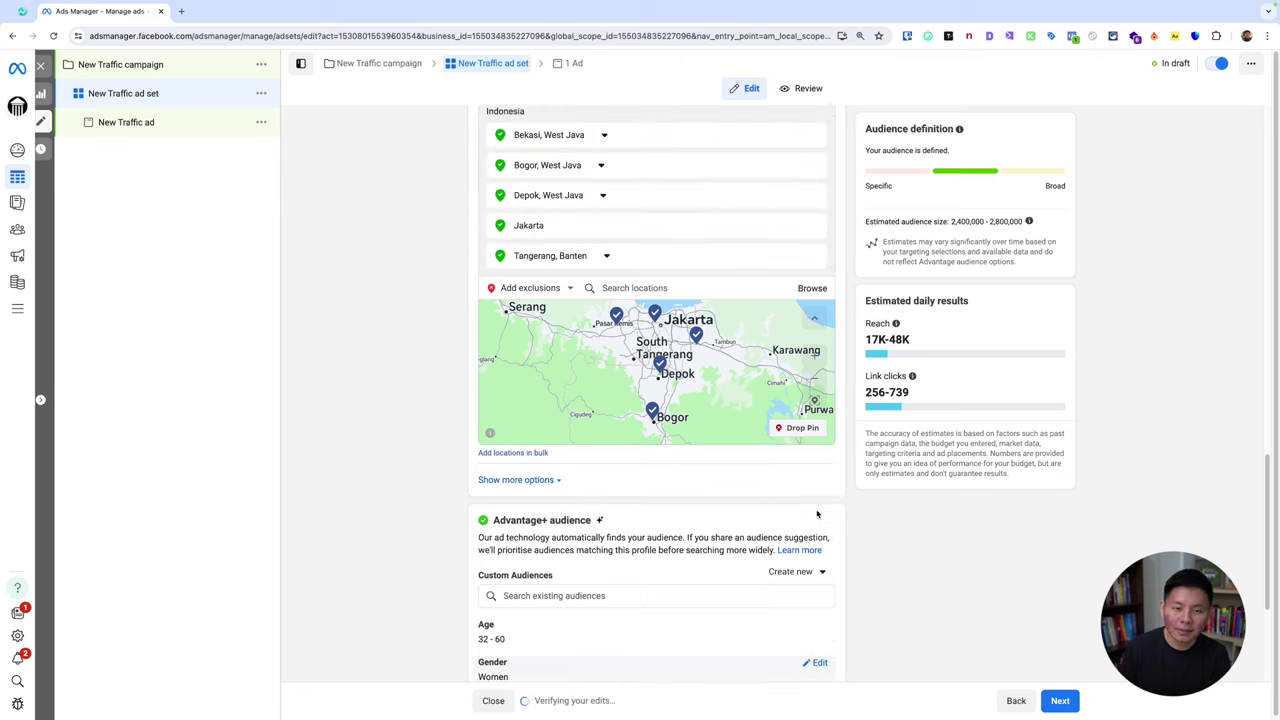